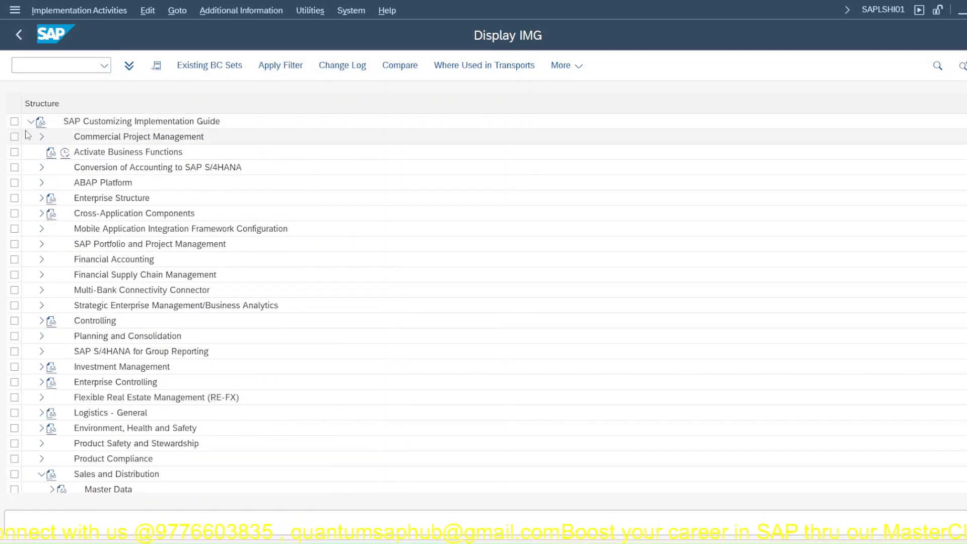
# Open Configure Requirement Classes in the IMG under Sales and Distribution, Basic Functions, Availability Check and Transfer of Requirements, Transfer of Requirements
pyautogui.click(40, 474)
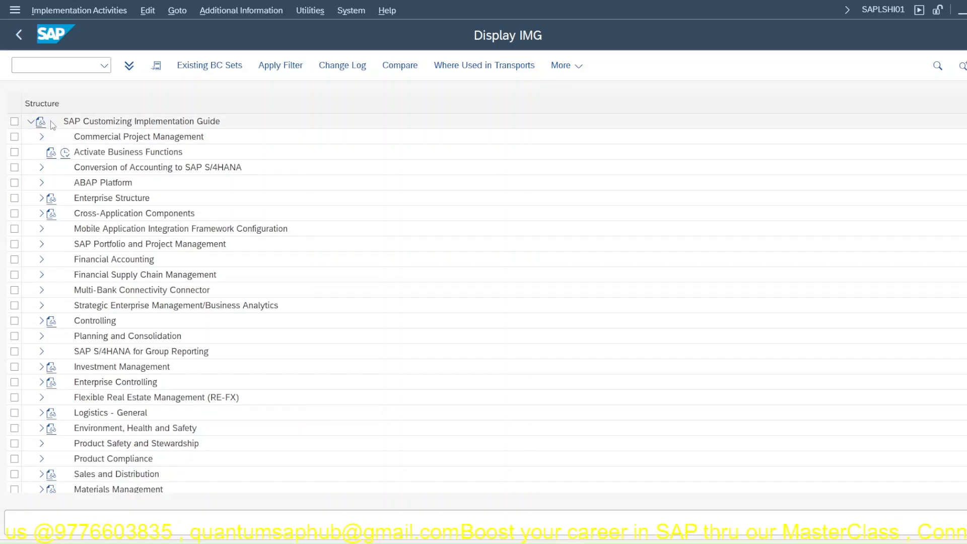
pyautogui.click(42, 475)
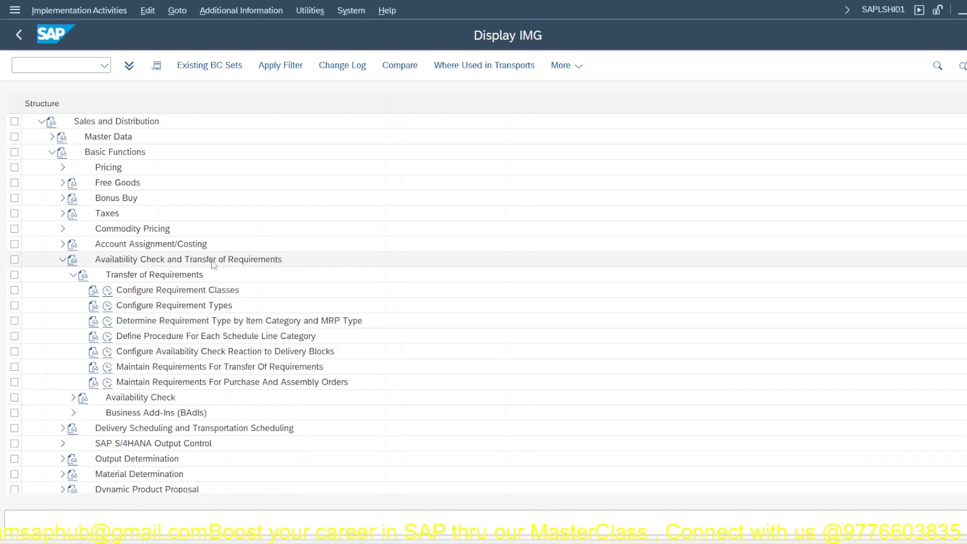
pyautogui.click(107, 291)
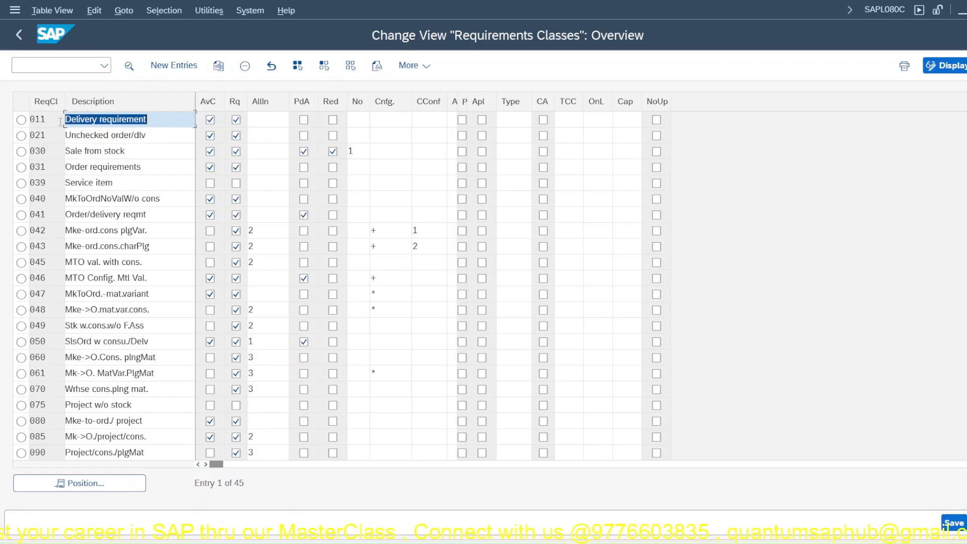
# Examine order/delivery requirement class 041 and customer individual PO class KEB while reviewing the full list of requirements classes
pyautogui.click(43, 216)
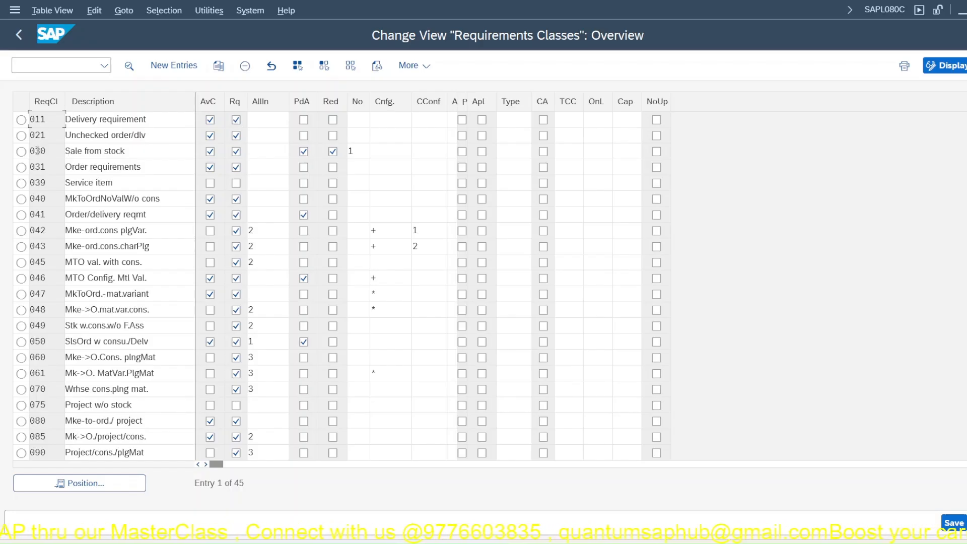
pyautogui.click(143, 215)
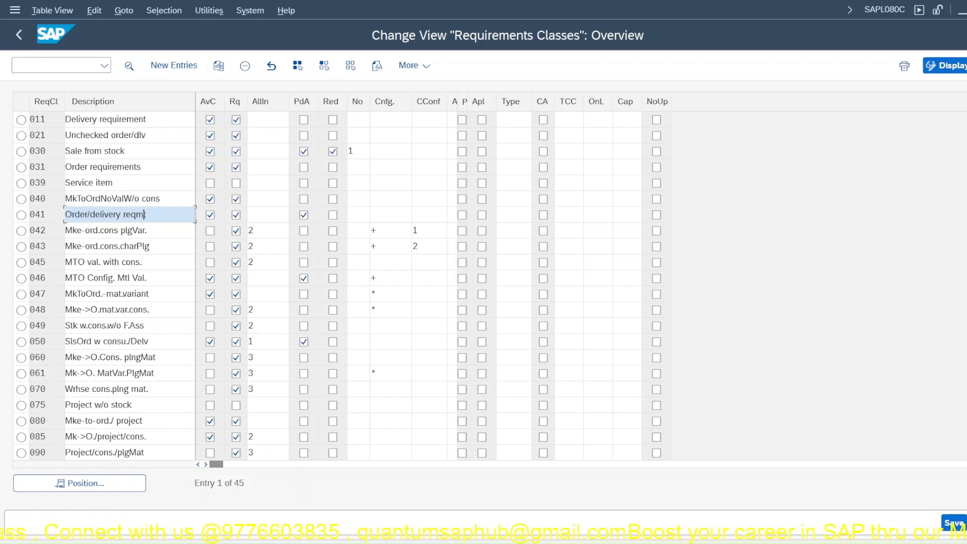
pyautogui.press('pagedown')
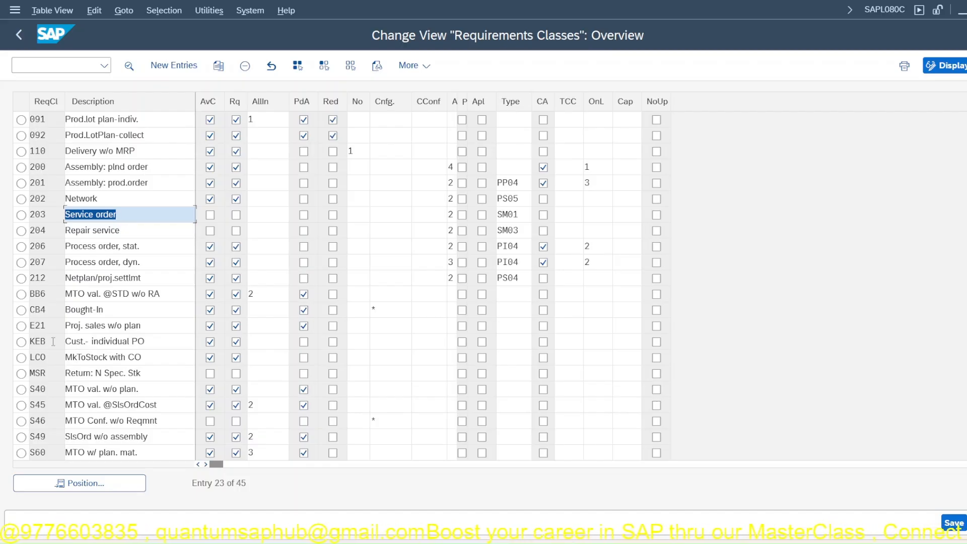
pyautogui.moveTo(46, 341); pyautogui.dragTo(31, 343)
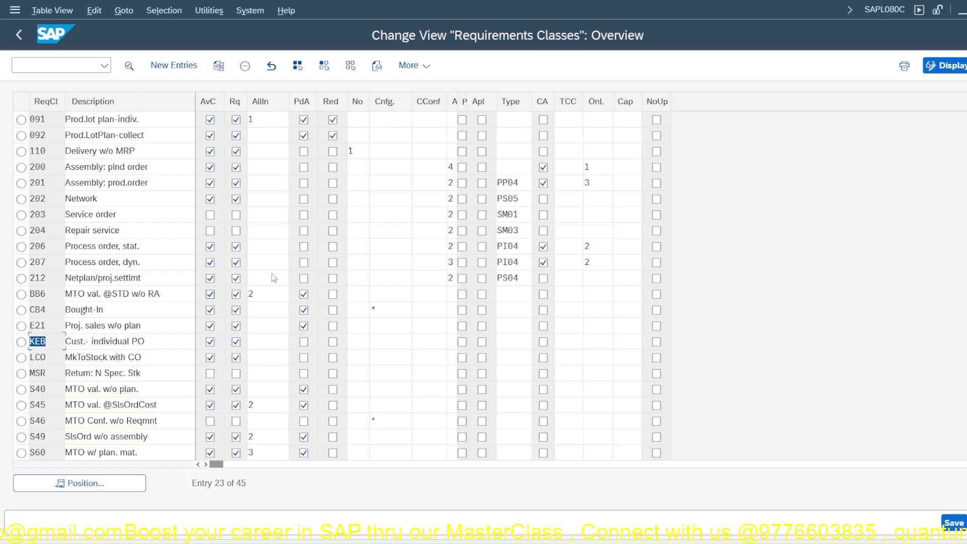
pyautogui.click(482, 278)
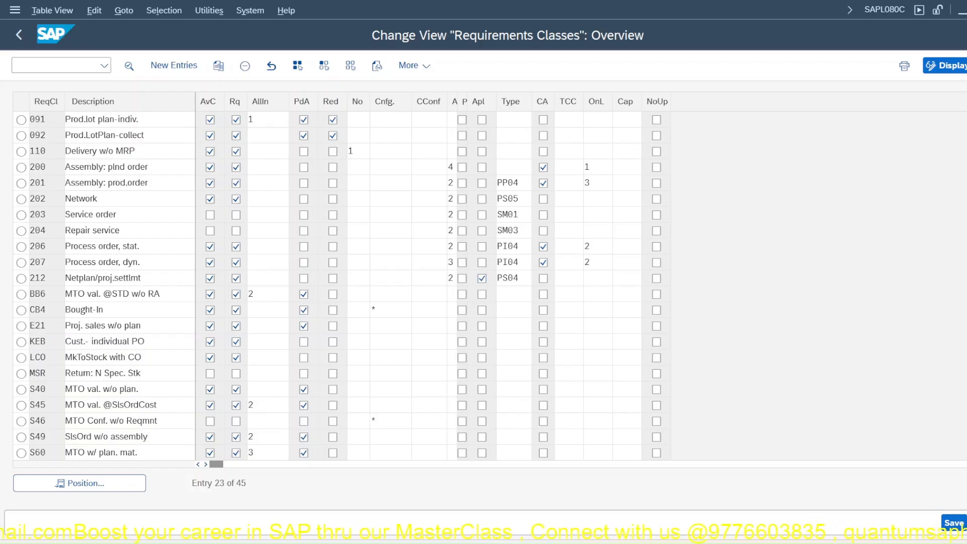
pyautogui.press('pagedown')
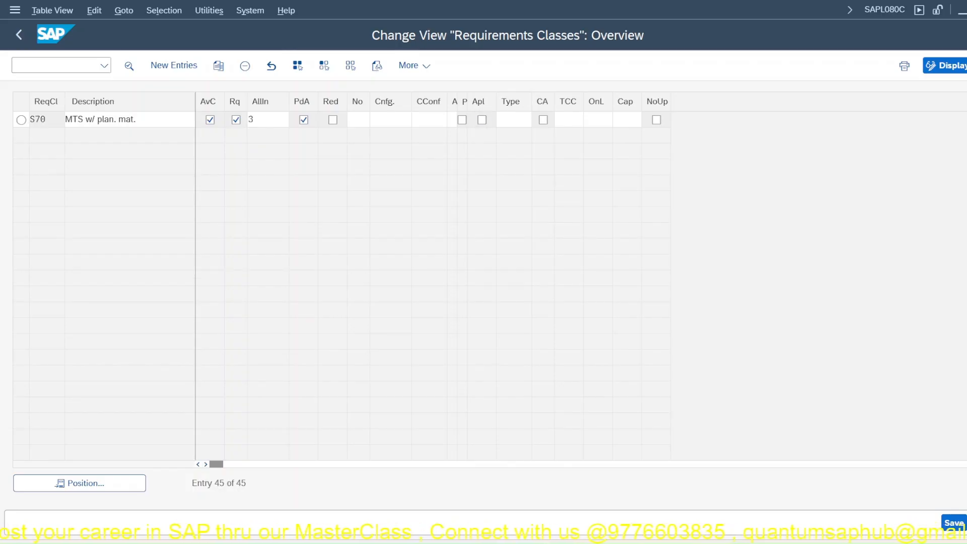
pyautogui.press('pageup')
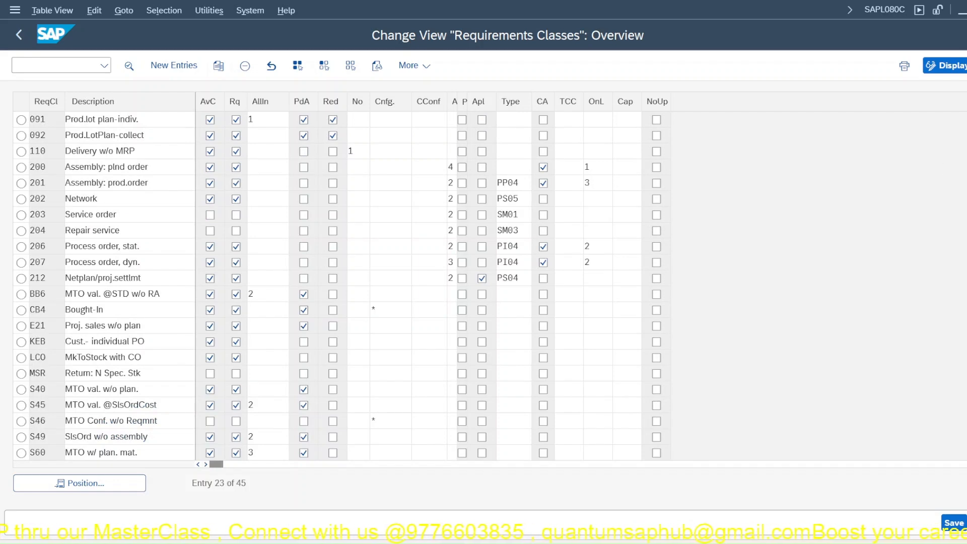
pyautogui.press('pageup')
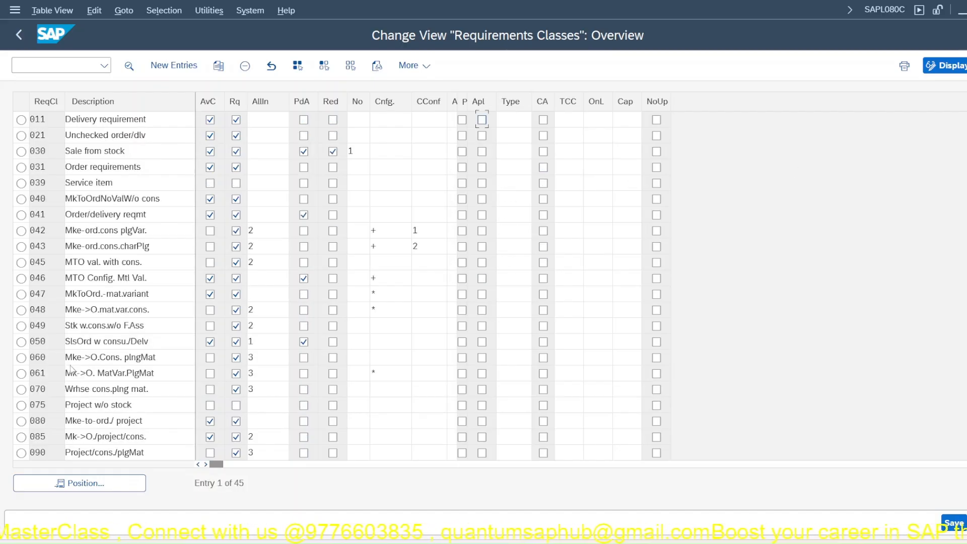
# Examine requirement class 040 and the PdA setting, and leave the requirements classes without saving any changes
pyautogui.click(42, 199)
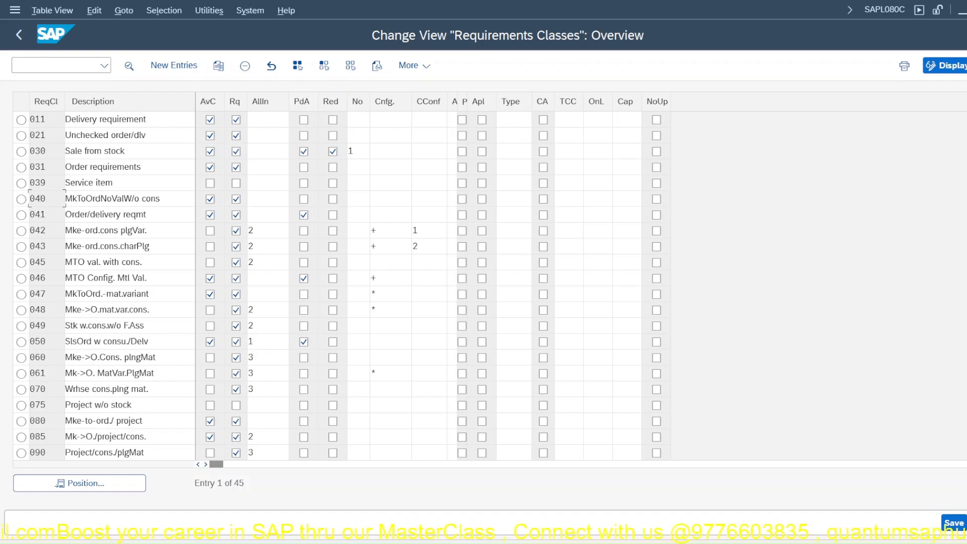
pyautogui.click(302, 102)
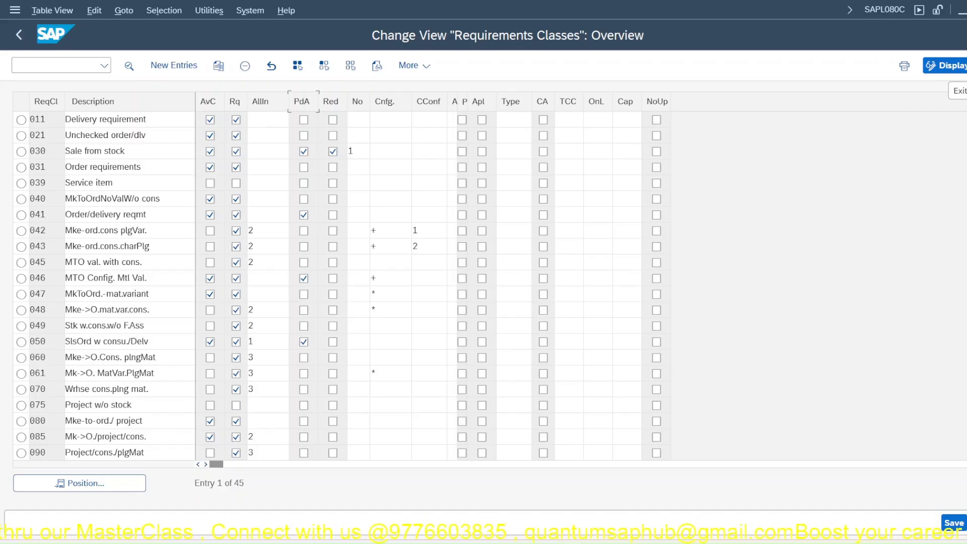
pyautogui.click(966, 66)
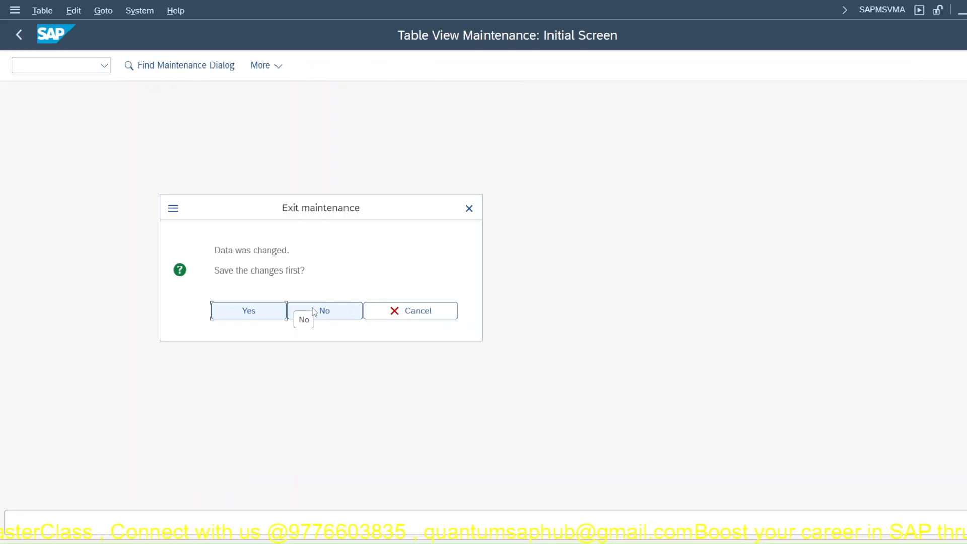
pyautogui.click(315, 312)
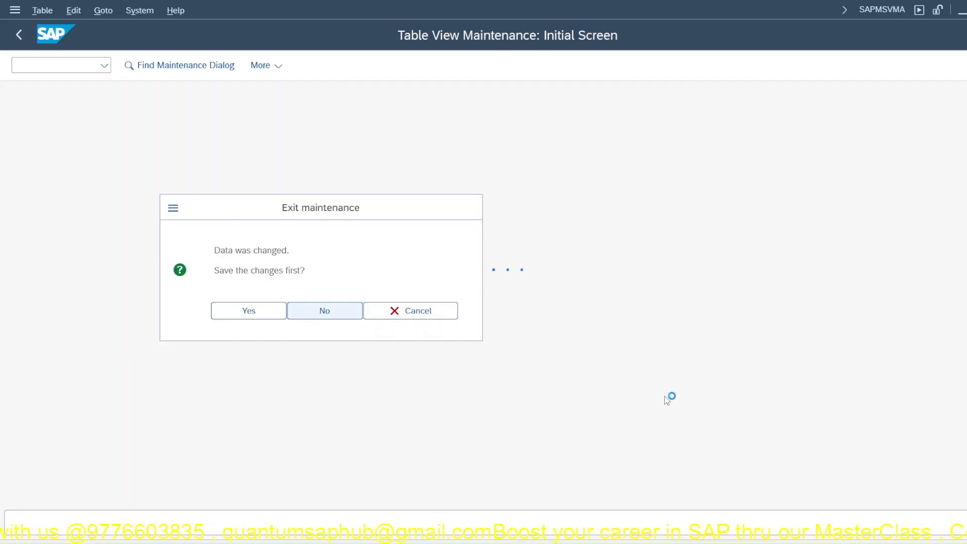
# Return to the IMG window and open Configure Requirement Types under Basic Functions, Availability Check and Transfer of Requirements, Transfer of Requirements
pyautogui.moveTo(620, 534)
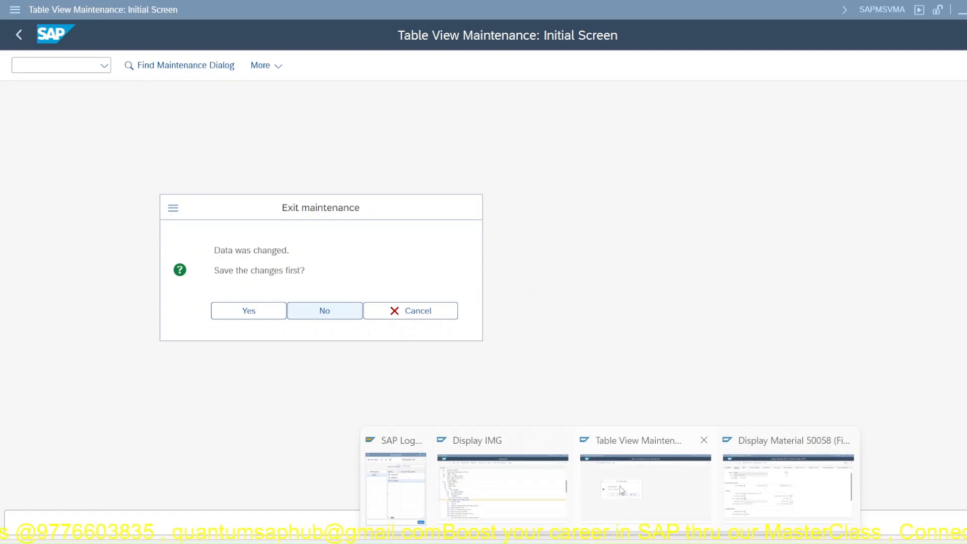
pyautogui.click(514, 499)
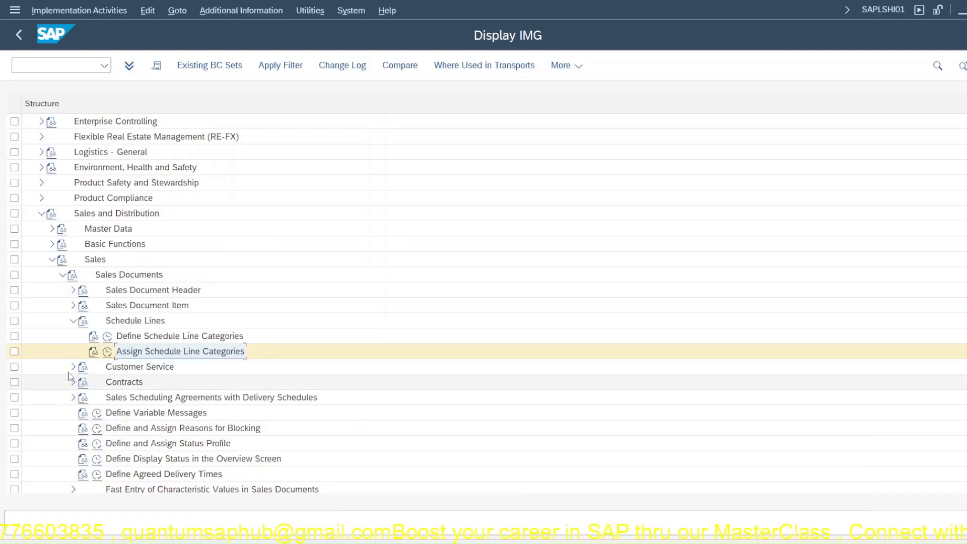
pyautogui.click(63, 275)
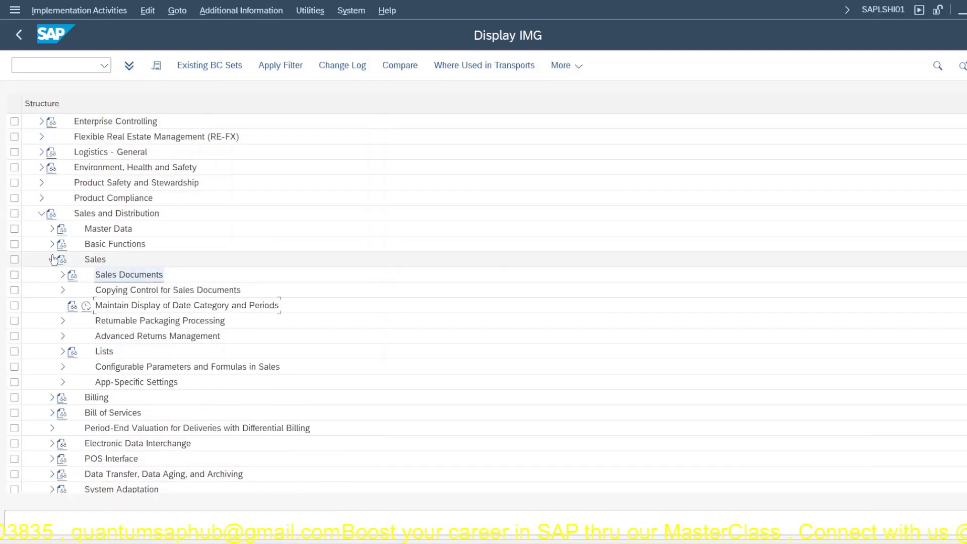
pyautogui.click(53, 259)
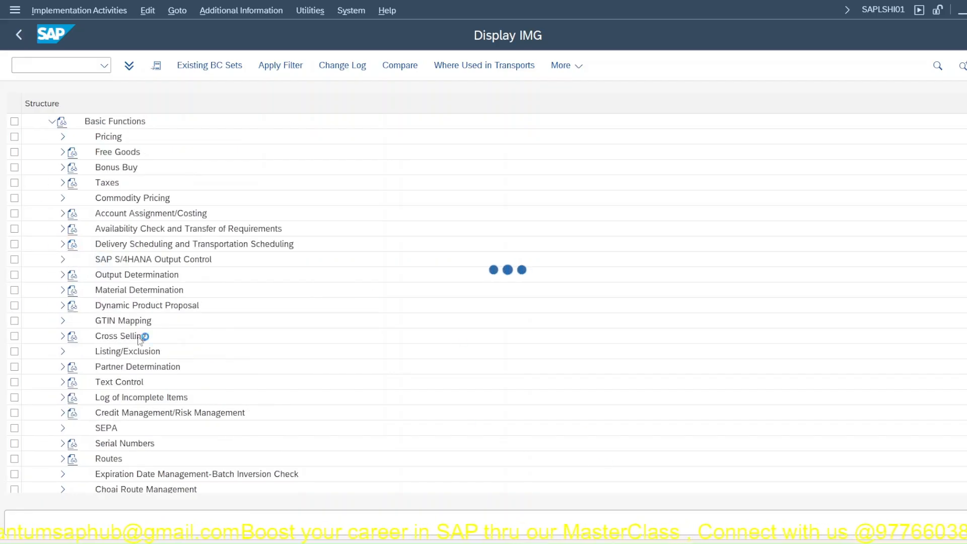
pyautogui.click(63, 229)
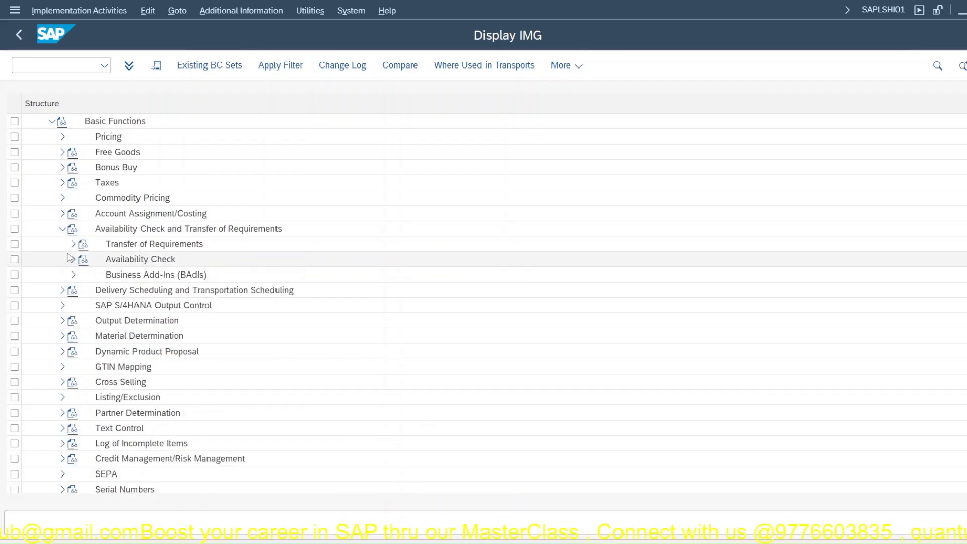
pyautogui.click(73, 244)
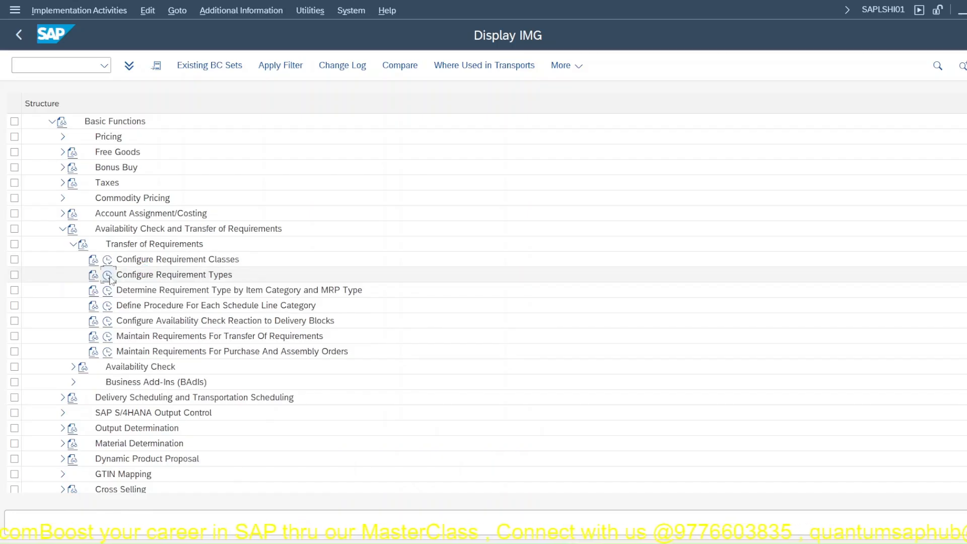
pyautogui.click(108, 275)
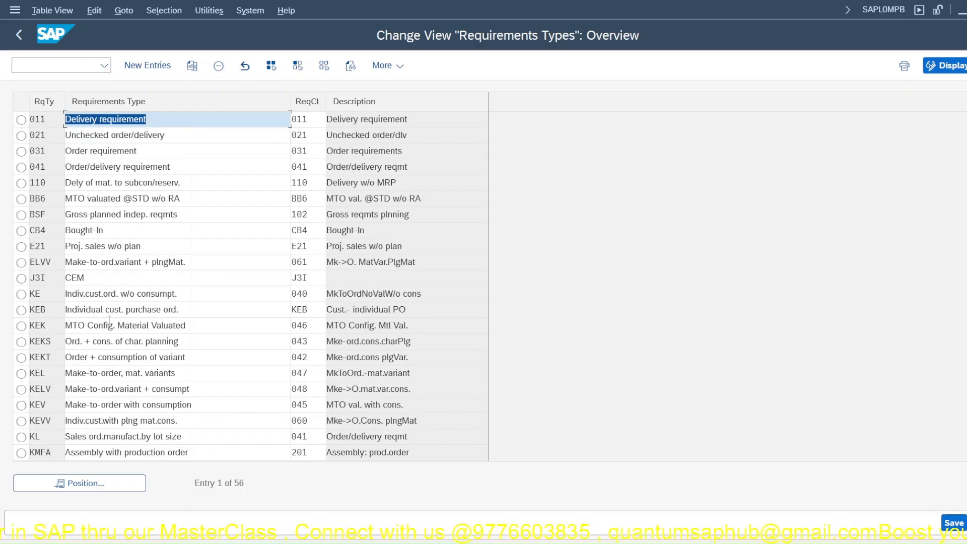
# Examine requirements types 041 and KE with their assigned requirement classes, and return to the IMG
pyautogui.click(309, 170)
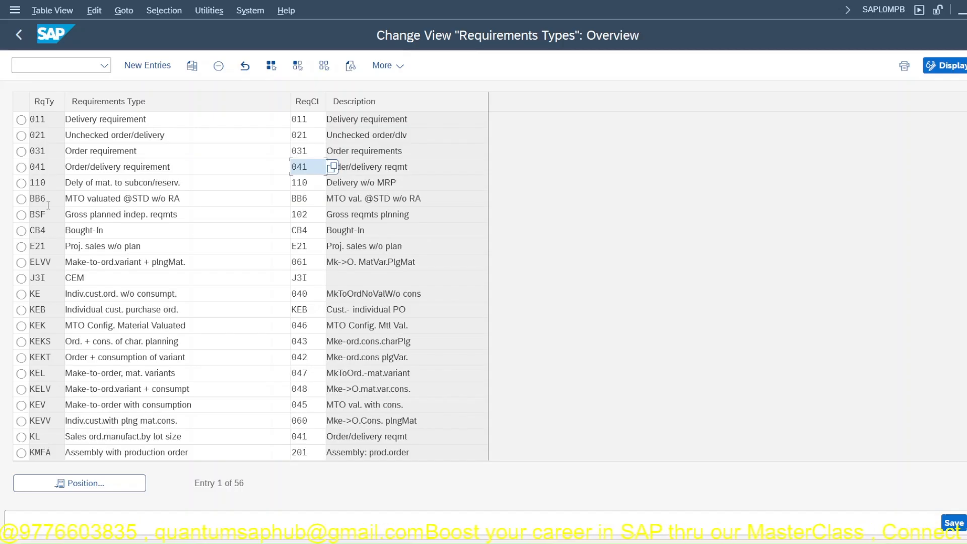
pyautogui.click(42, 295)
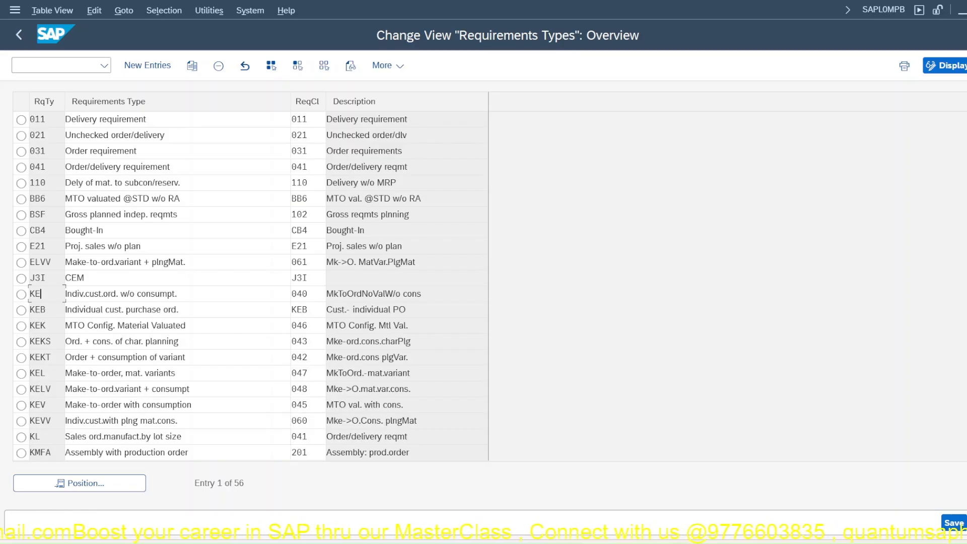
pyautogui.scroll(-5, 840, 341)
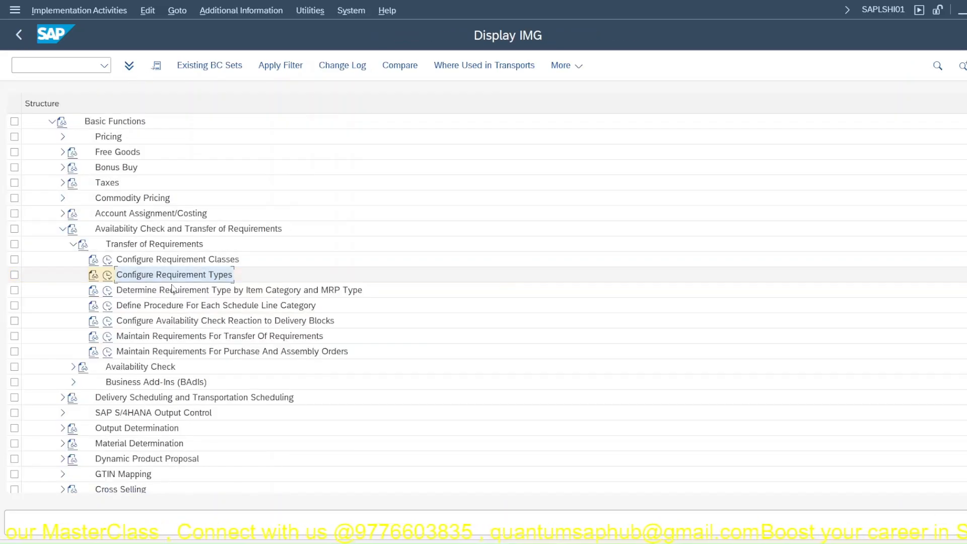
# Open Determine Requirement Type by Item Category and MRP Type and position the list at item category TAN
pyautogui.click(108, 292)
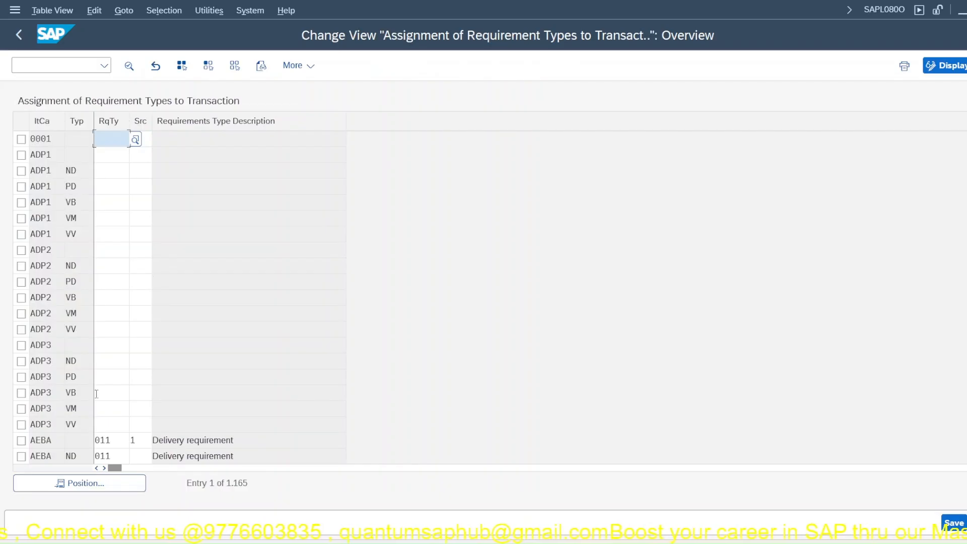
pyautogui.click(80, 487)
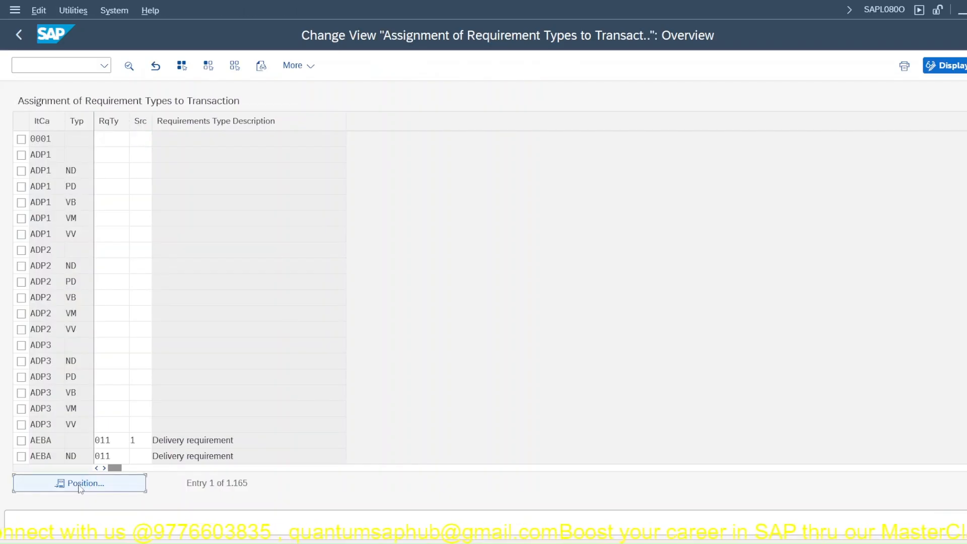
pyautogui.write('TAN')
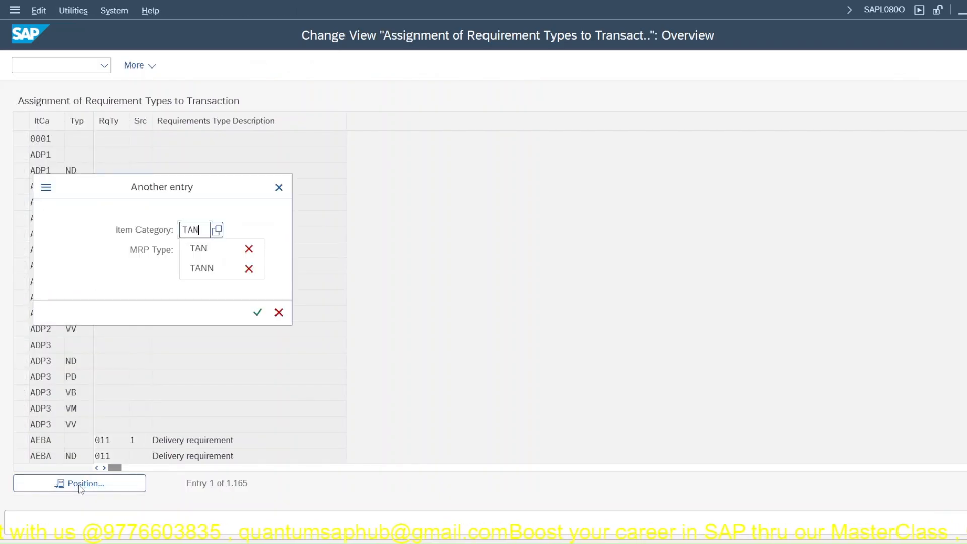
pyautogui.press('Return')
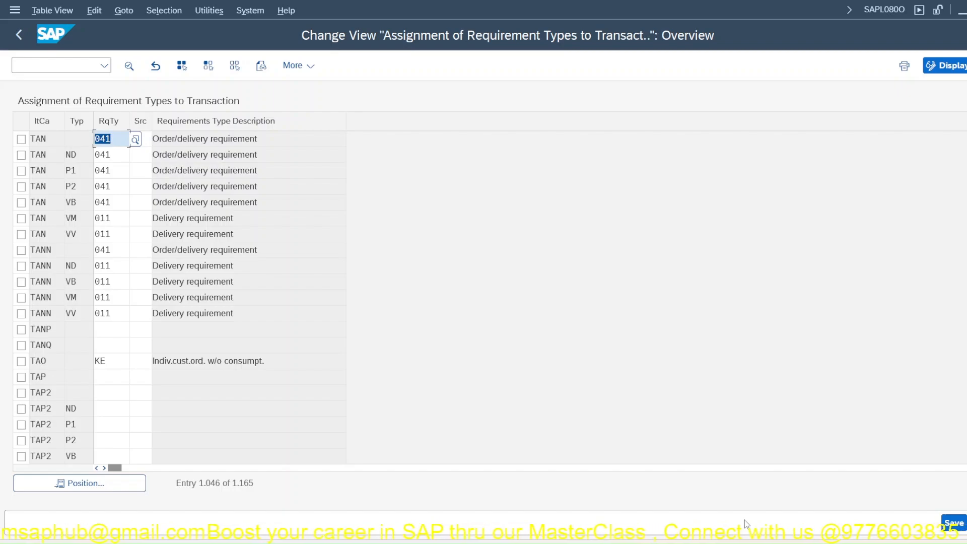
# Switch to PowerPoint and, in the Requirement Type bullet on slide 3, replace "group" so it reads "MRP Type"
pyautogui.hotkey('alt', 'Tab')
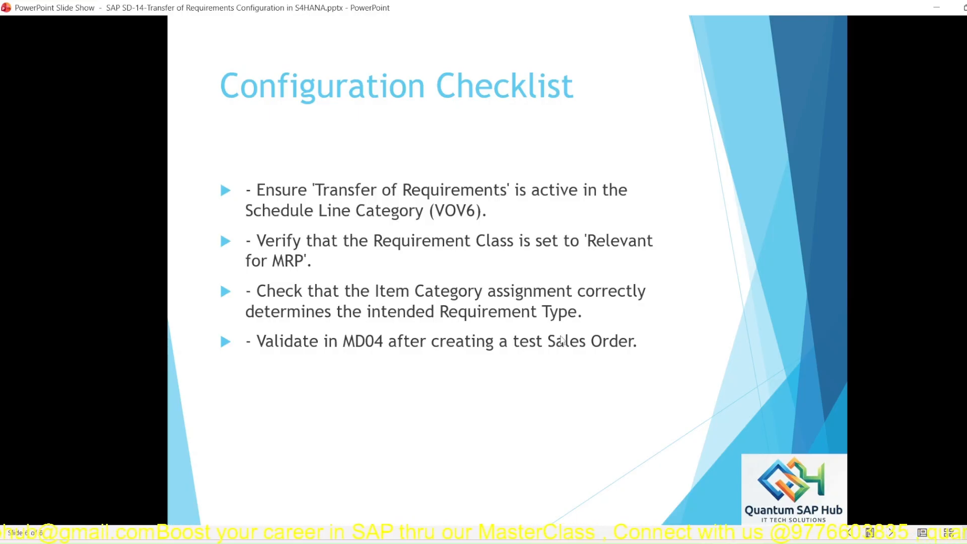
pyautogui.hotkey('alt', 'Tab')
pyautogui.click(72, 375)
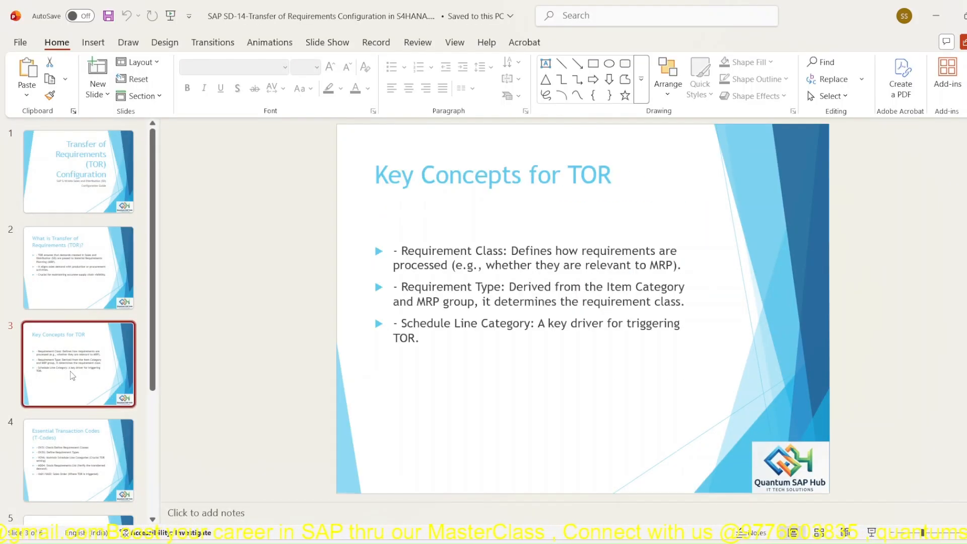
pyautogui.click(452, 308)
pyautogui.doubleClick(452, 304)
pyautogui.write('Ty')
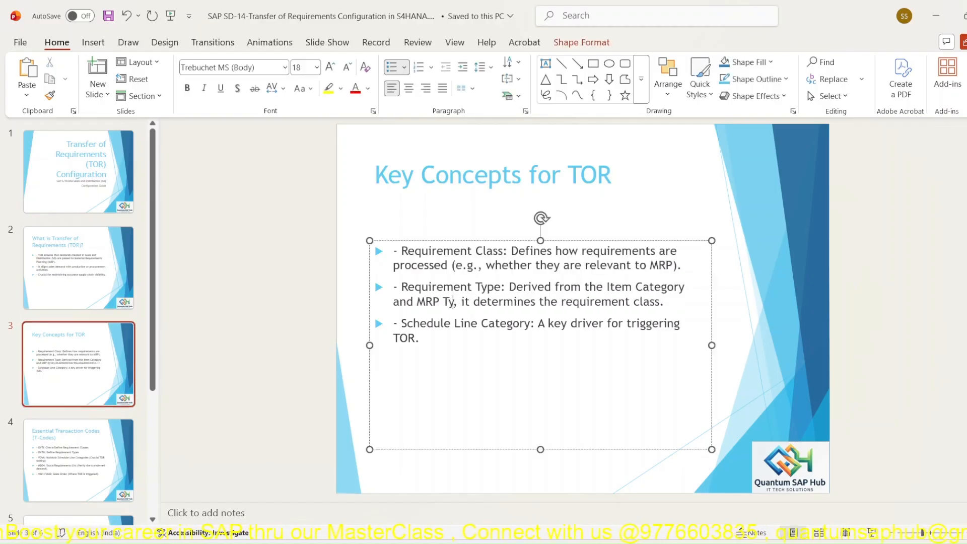
pyautogui.write('pe')
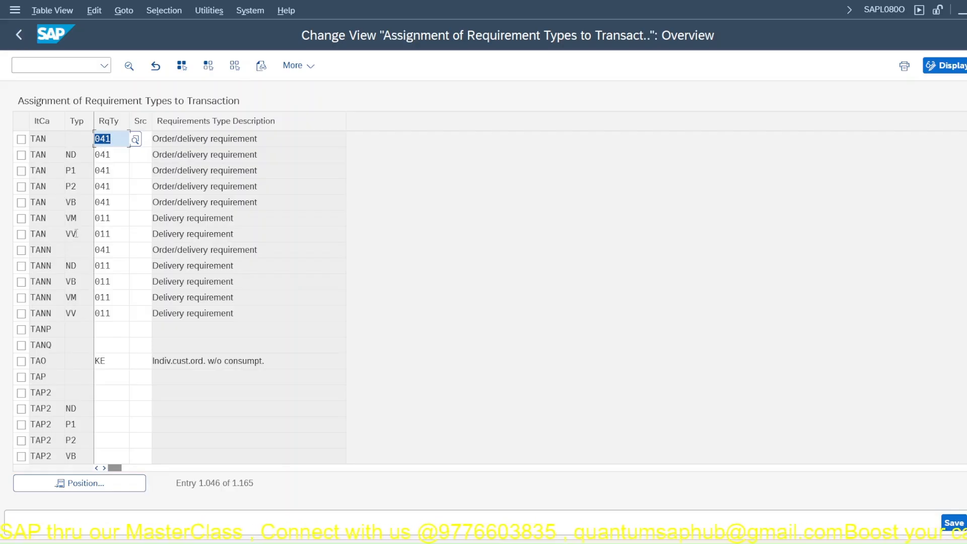
# Look up the description of MRP type VM for the TAN item category in the requirement type assignment in SAP
pyautogui.click(101, 219)
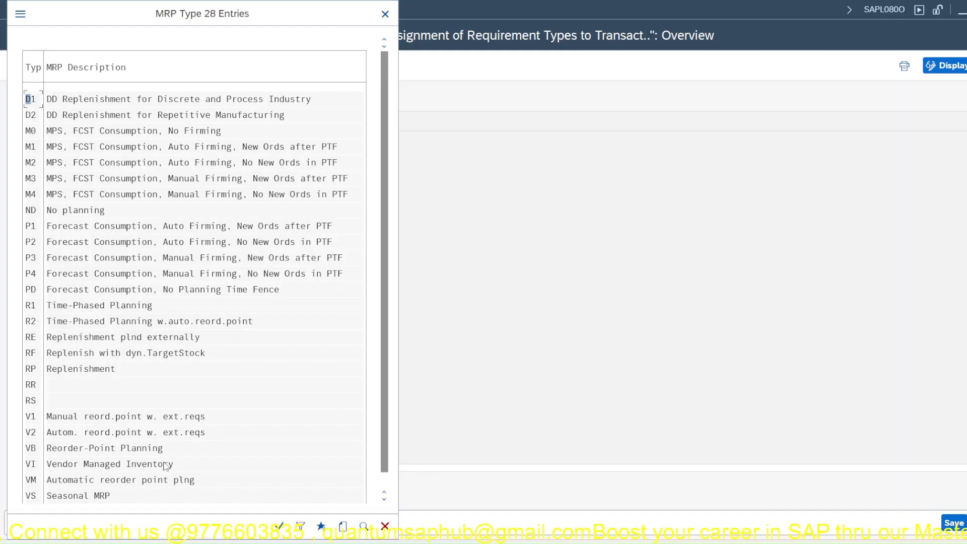
pyautogui.click(165, 481)
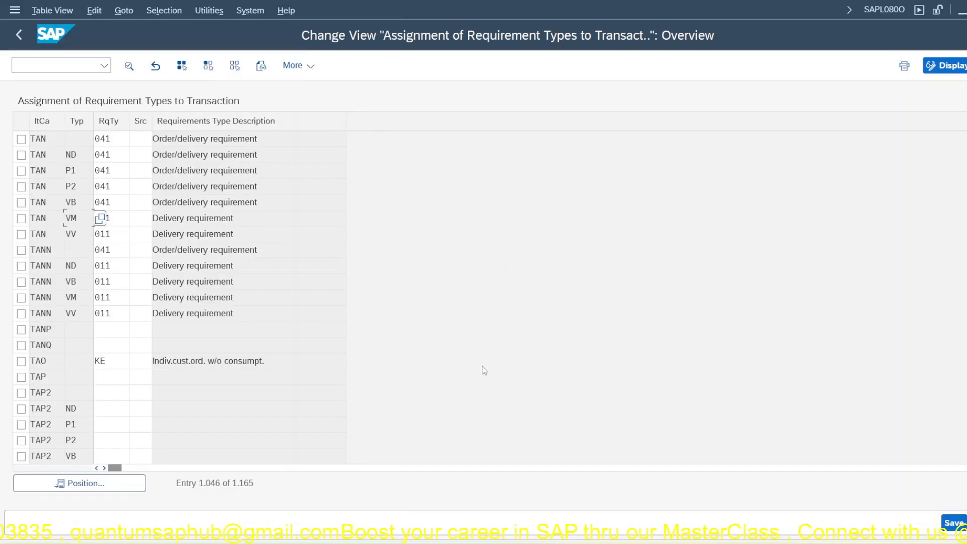
# Position the requirement type assignment list at item category JTAN and examine its entry without an MRP type
pyautogui.click(88, 488)
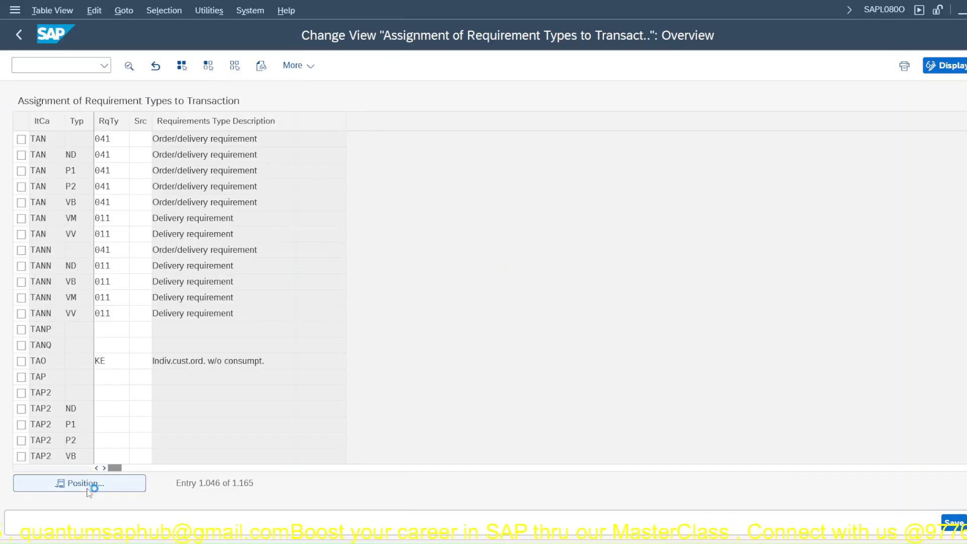
pyautogui.write('TA')
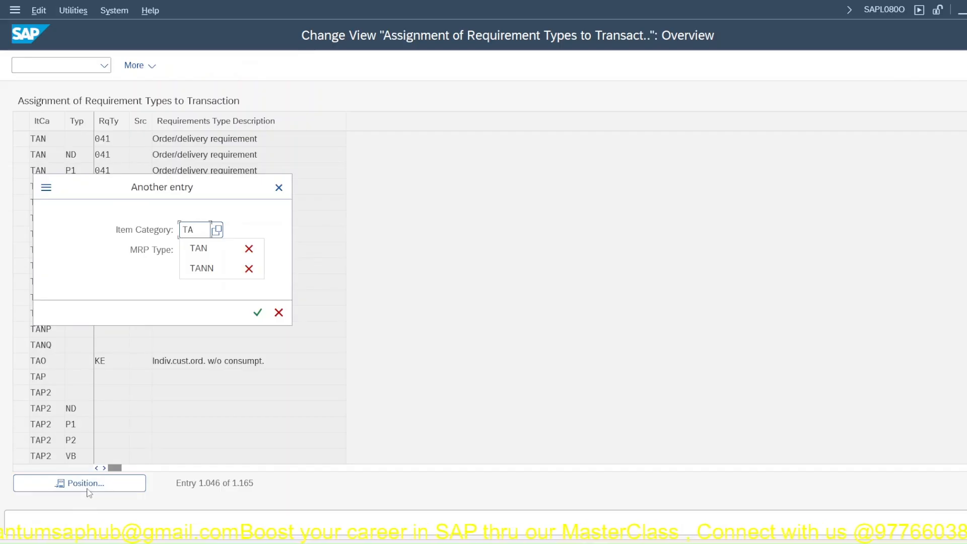
pyautogui.press('BackSpace')
pyautogui.press('BackSpace')
pyautogui.write('JTAN')
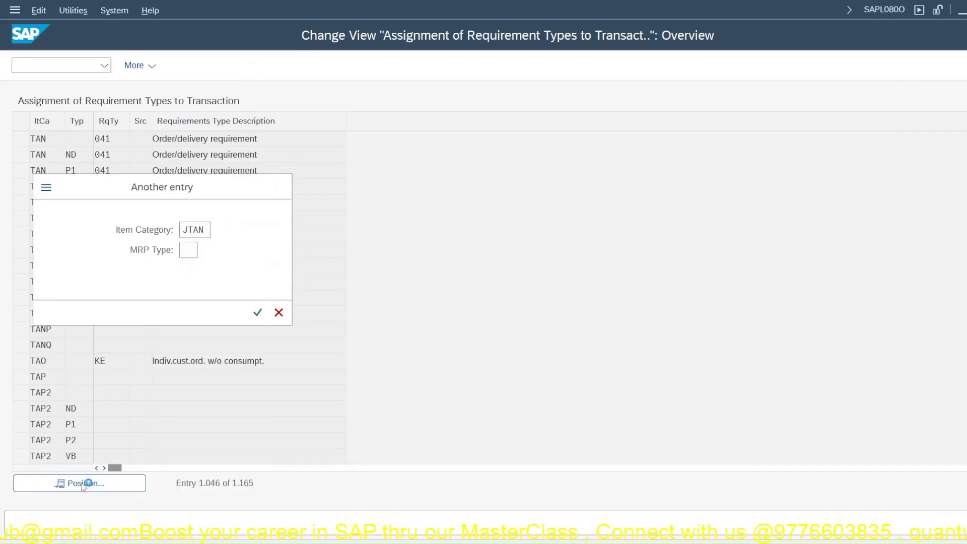
pyautogui.press('Return')
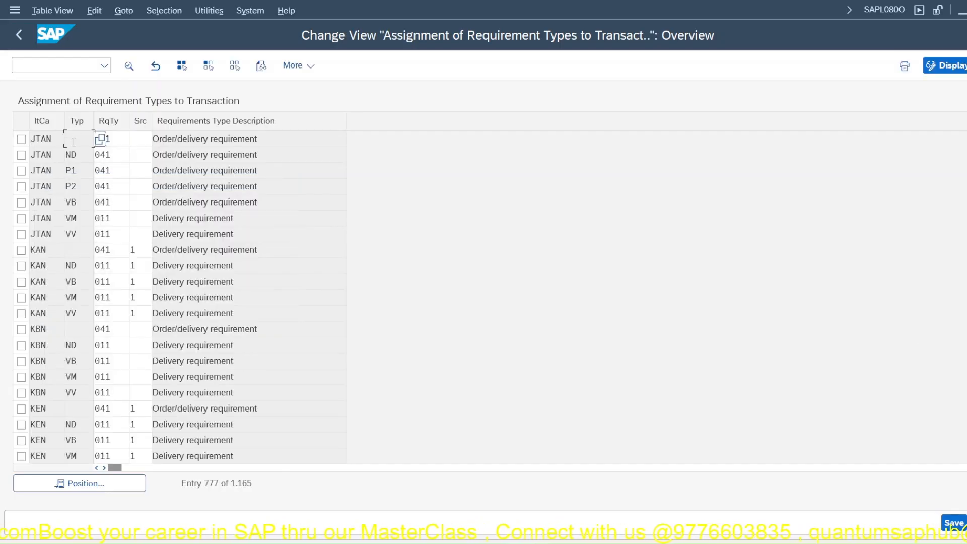
pyautogui.click(77, 140)
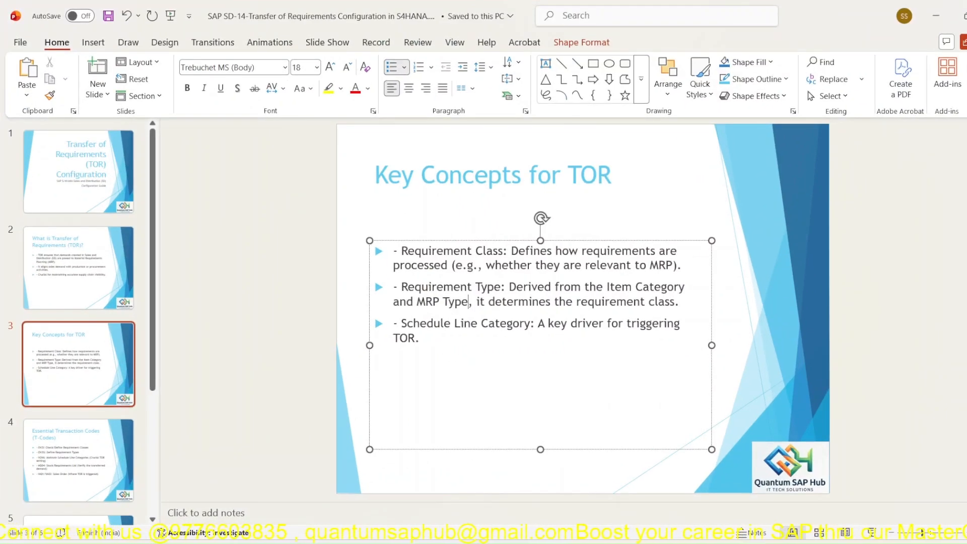
# Switch to PowerPoint, review the transaction codes on slide 4 and the earlier slides back to the title, and return to SAP
pyautogui.click(78, 453)
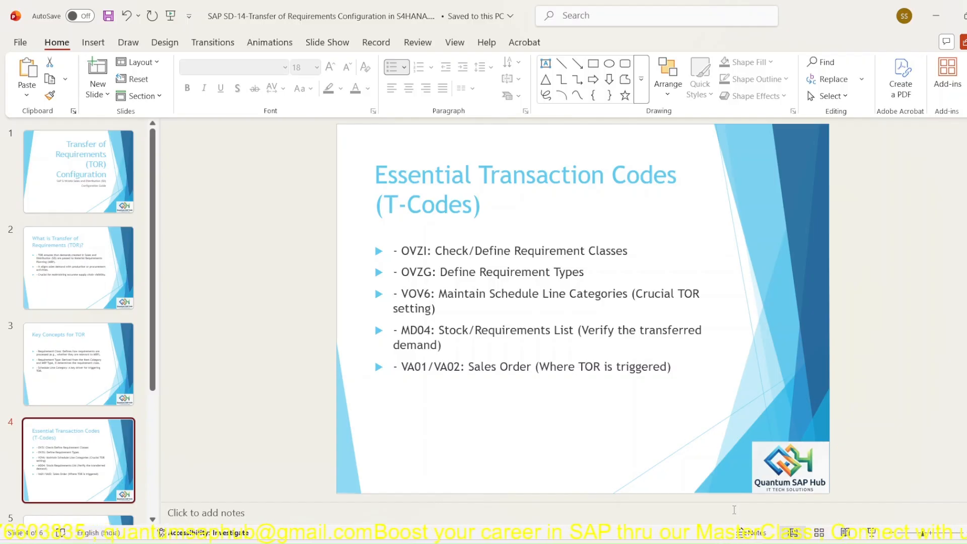
pyautogui.click(91, 373)
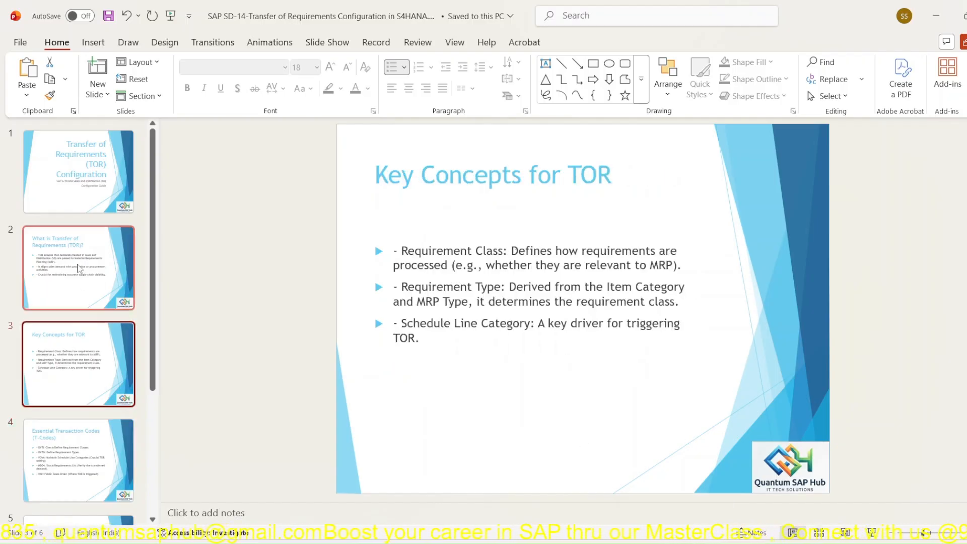
pyautogui.click(79, 268)
pyautogui.click(78, 176)
pyautogui.click(61, 485)
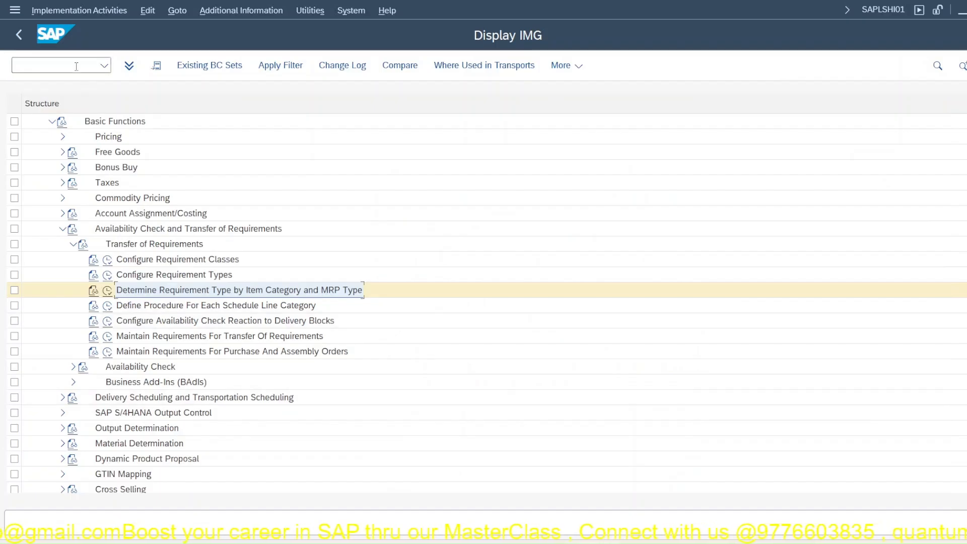
# Open transaction MD04 and request the stock/requirements list for material 50058 in plant JPP1
pyautogui.click(76, 66)
pyautogui.write('/nmd04')
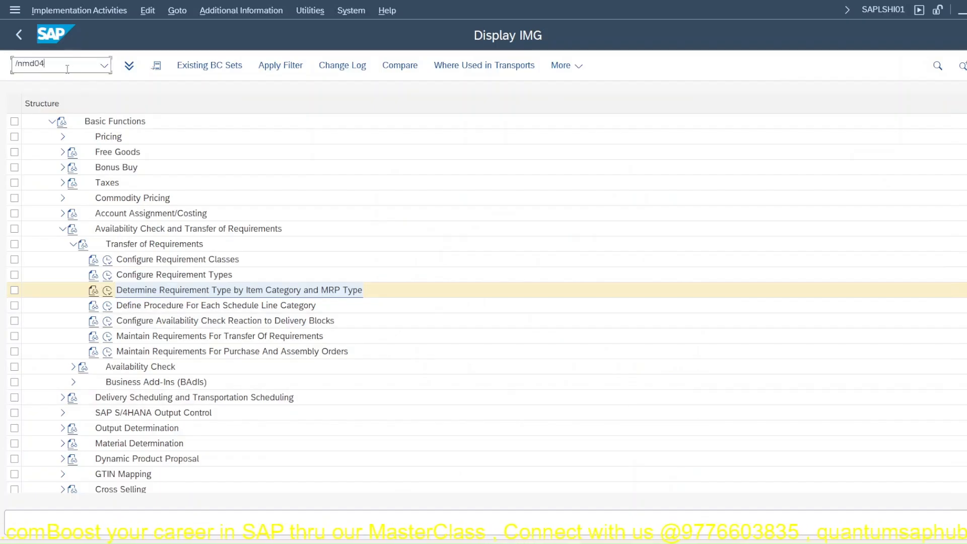
pyautogui.press('Return')
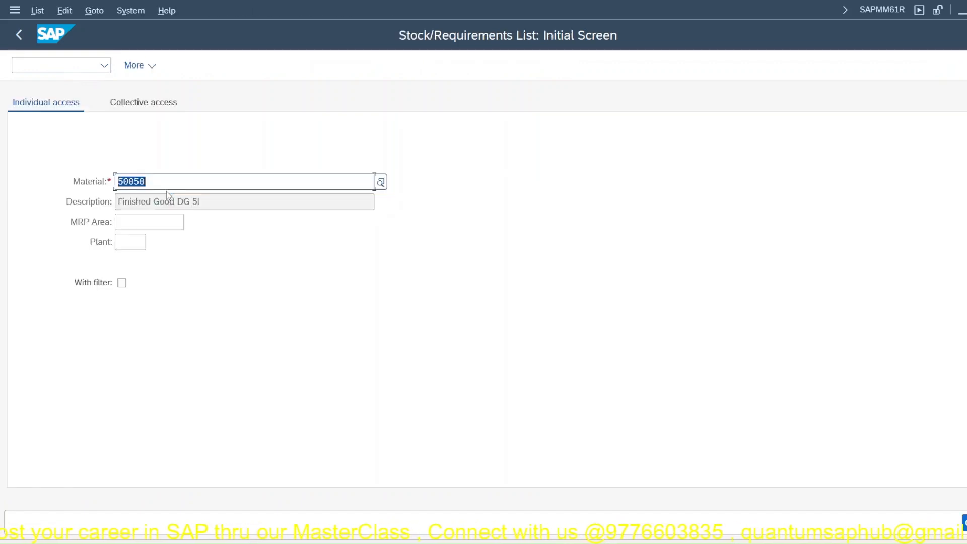
pyautogui.click(133, 240)
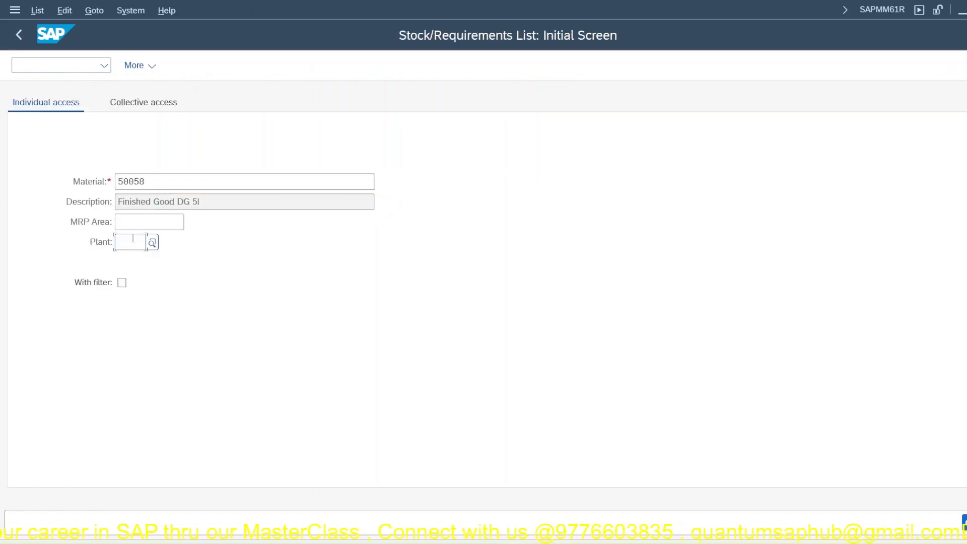
pyautogui.write('JPP1')
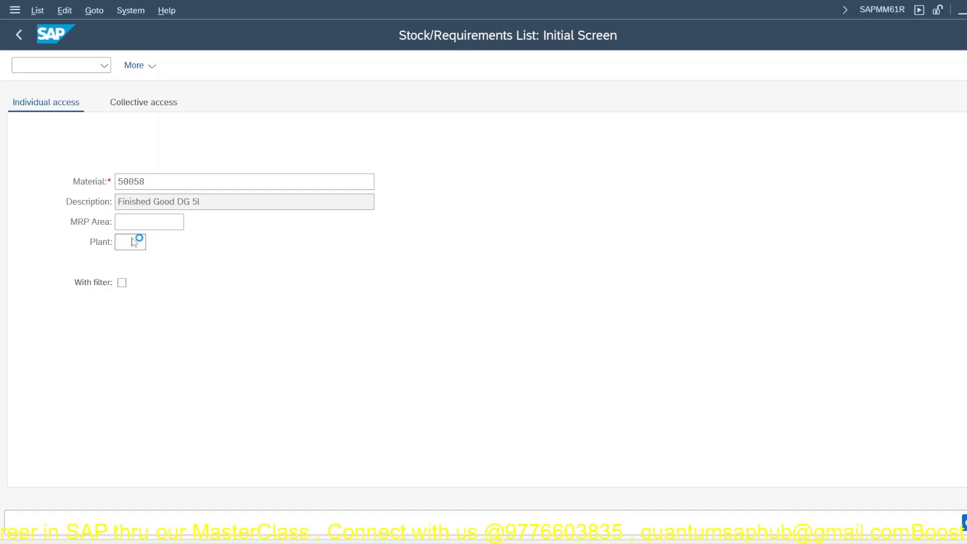
pyautogui.press('Return')
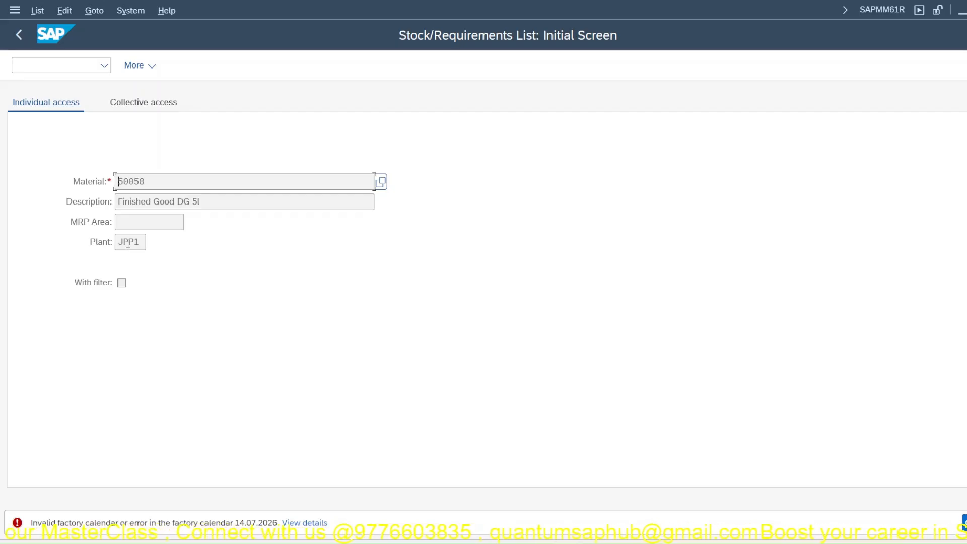
# Read the factory calendar error's long text and technical information, close both, and go back to SAP Easy Access
pyautogui.click(312, 528)
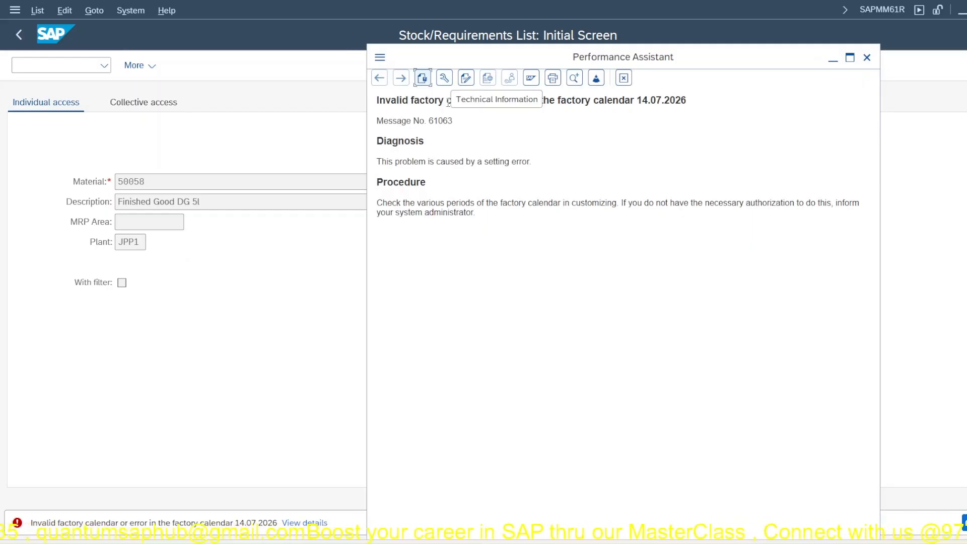
pyautogui.click(444, 84)
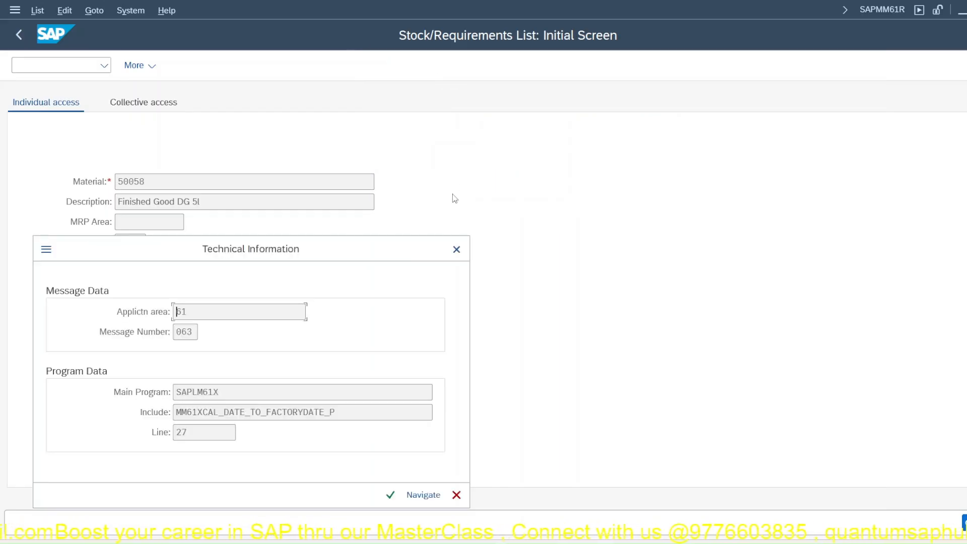
pyautogui.click(461, 250)
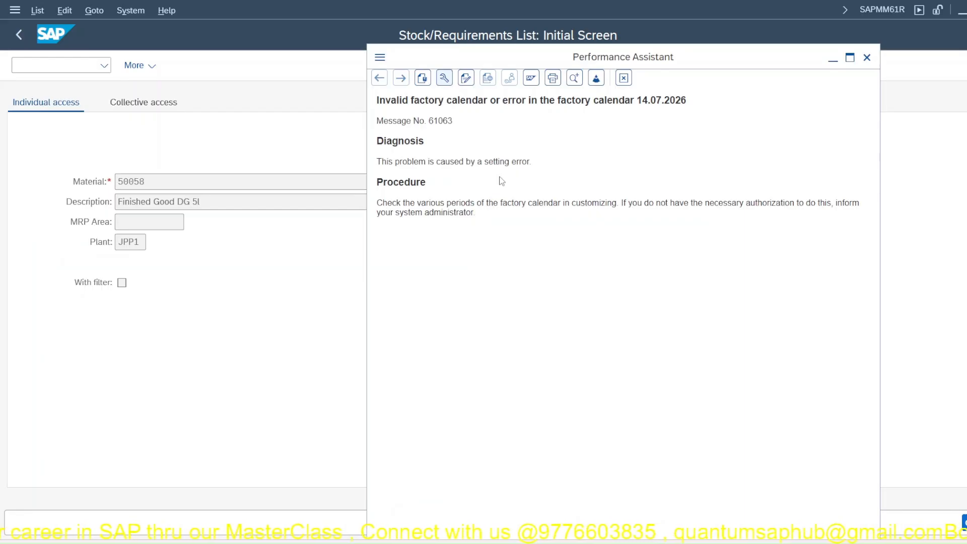
pyautogui.press('Escape')
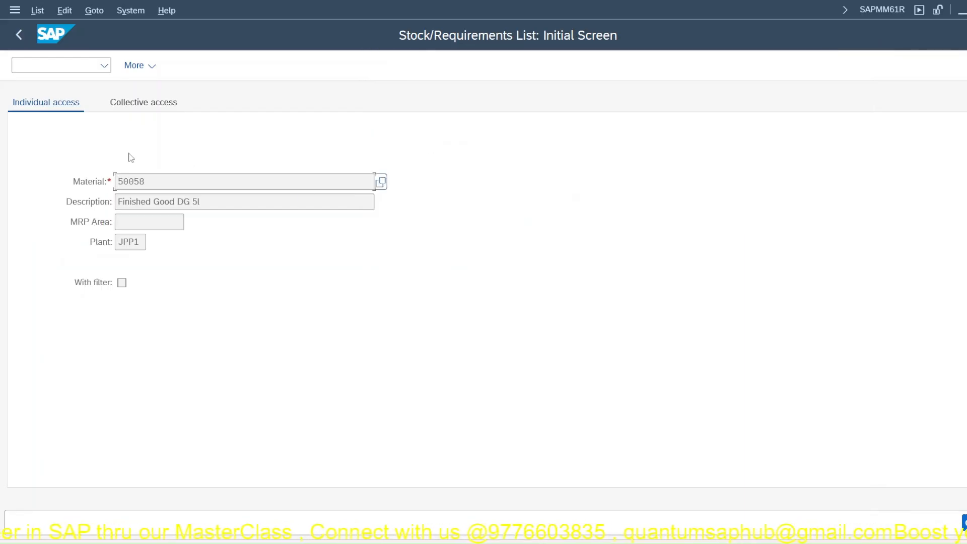
pyautogui.press('Return')
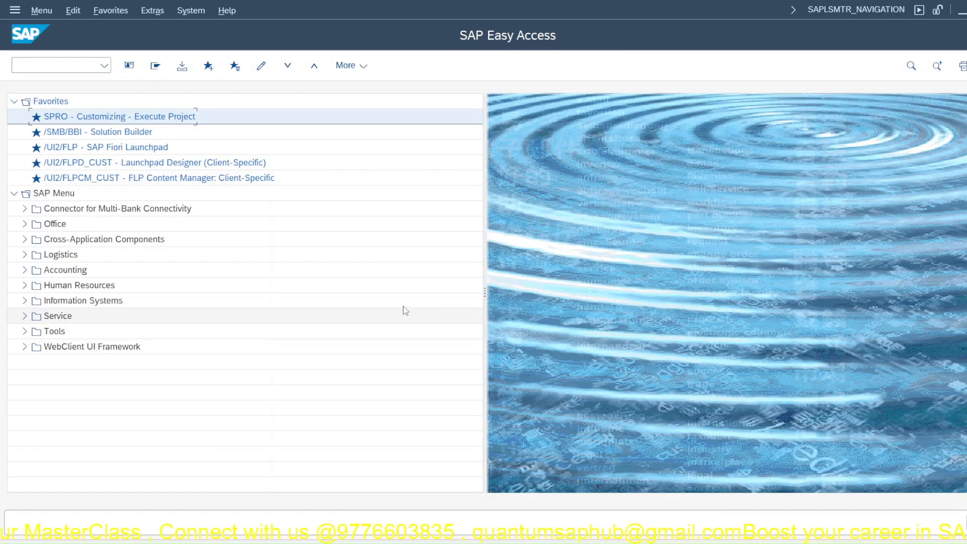
# Open transaction MD02 and look over the single-item, multi-level planning parameters for material 50058
pyautogui.write('m')
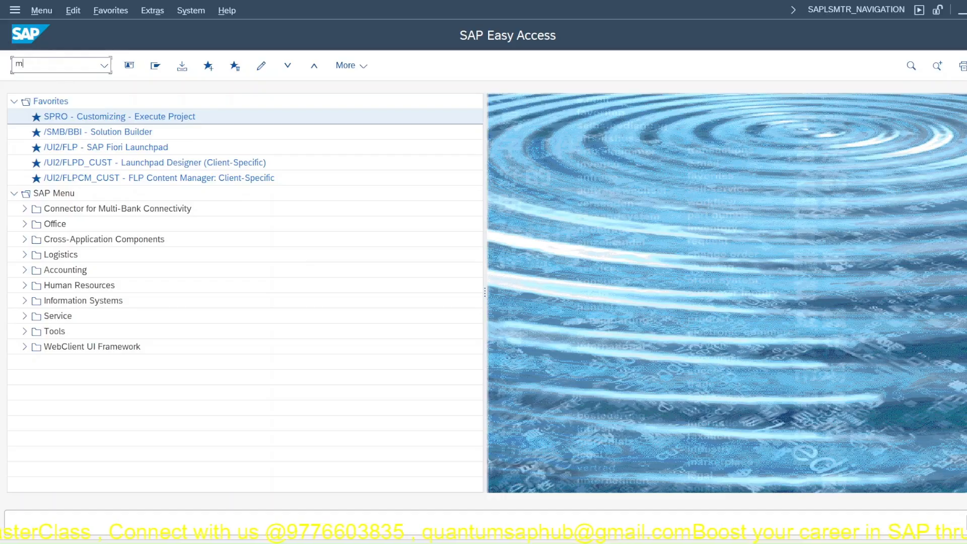
pyautogui.write('d02')
pyautogui.press('Return')
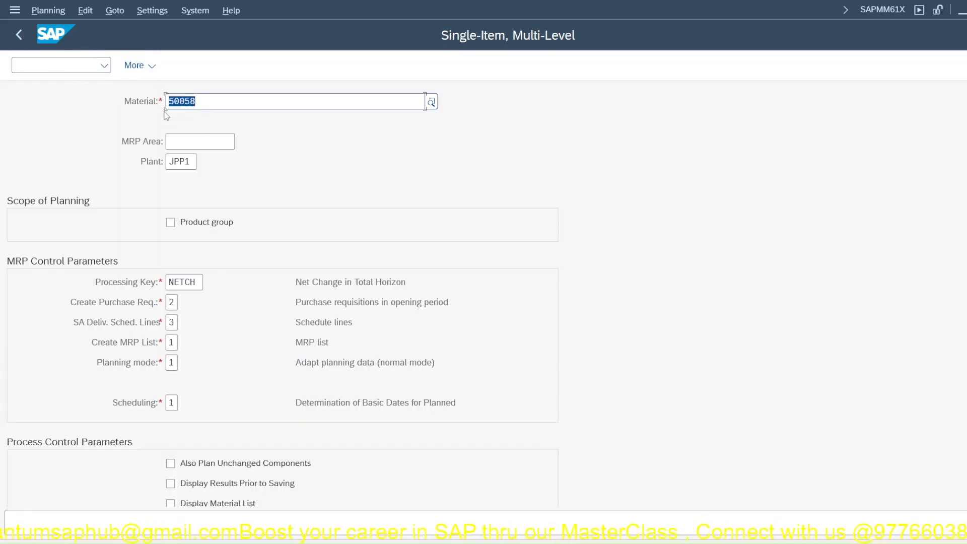
# Open transaction CO09 and request the availability overview for material 50058 in plant JPP1 with checking rule A
pyautogui.click(77, 68)
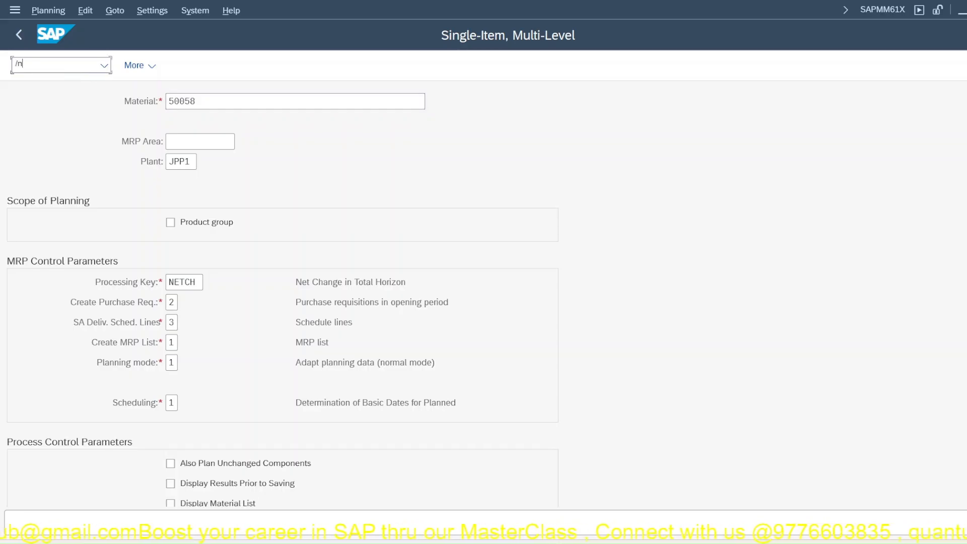
pyautogui.write('/nCo01')
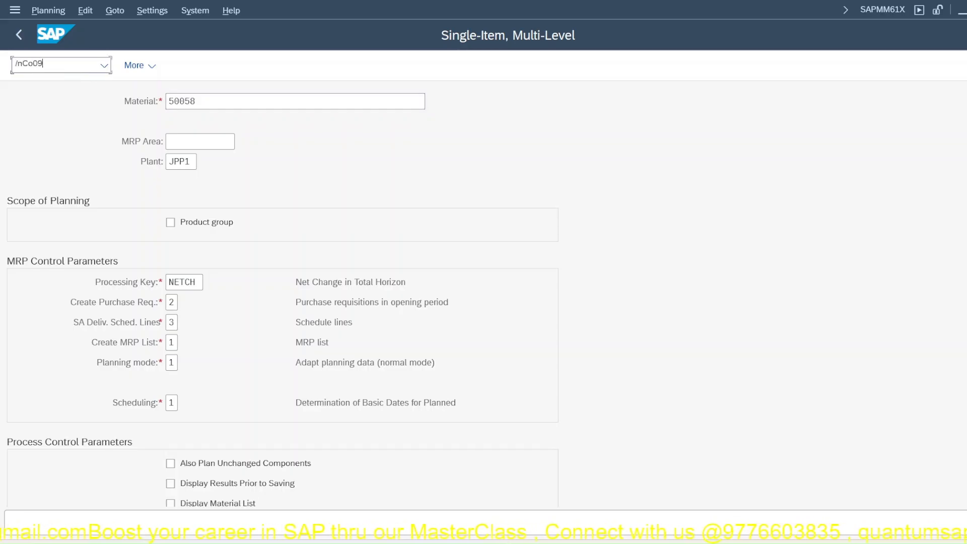
pyautogui.press('Return')
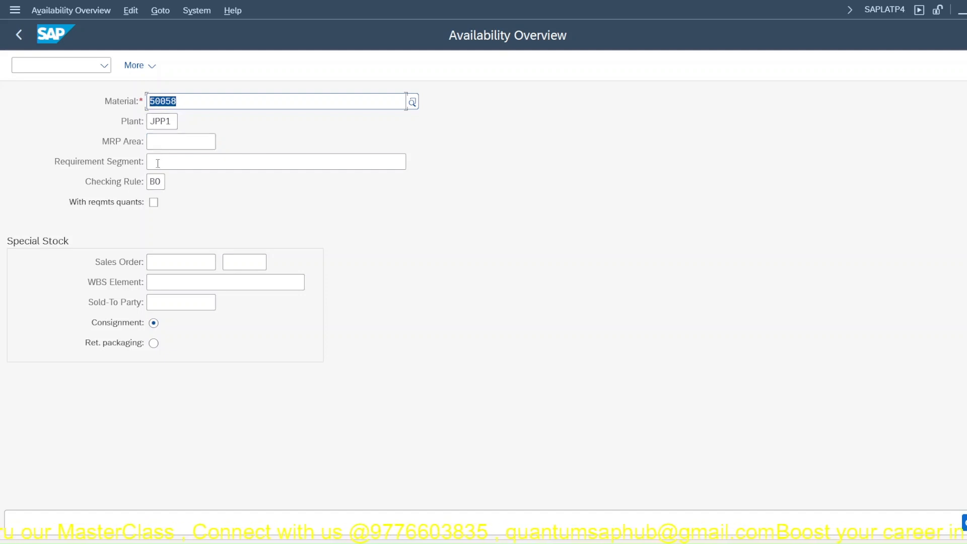
pyautogui.click(155, 183)
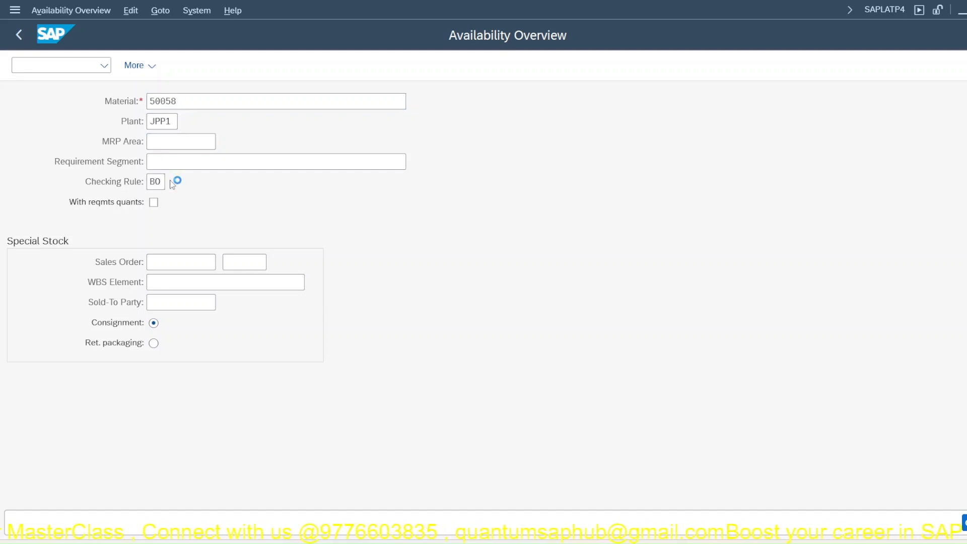
pyautogui.click(172, 183)
pyautogui.click(164, 146)
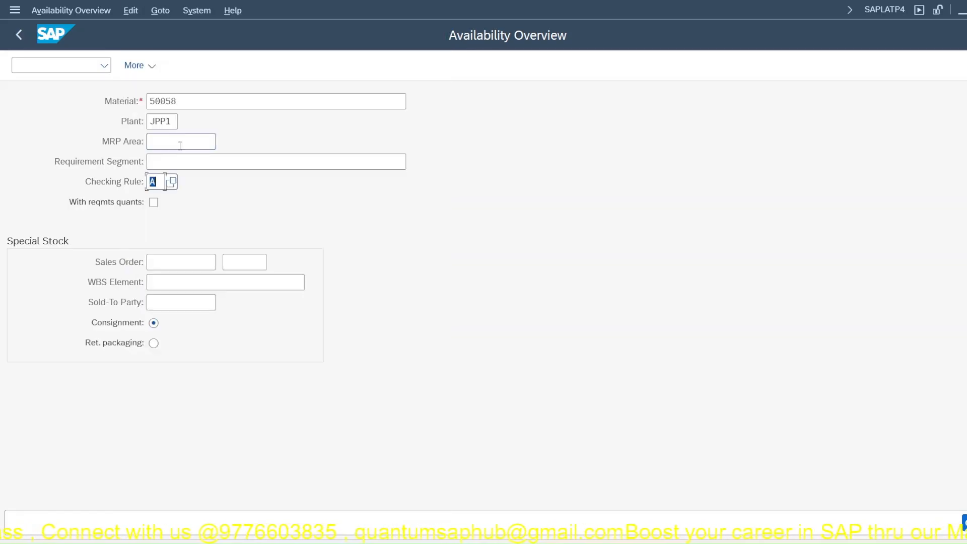
pyautogui.press('Return')
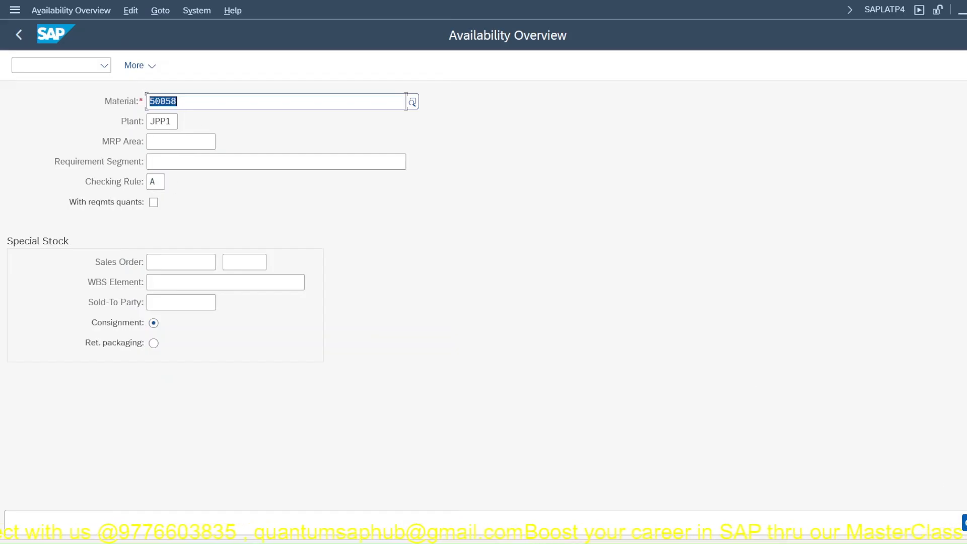
pyautogui.press('Return')
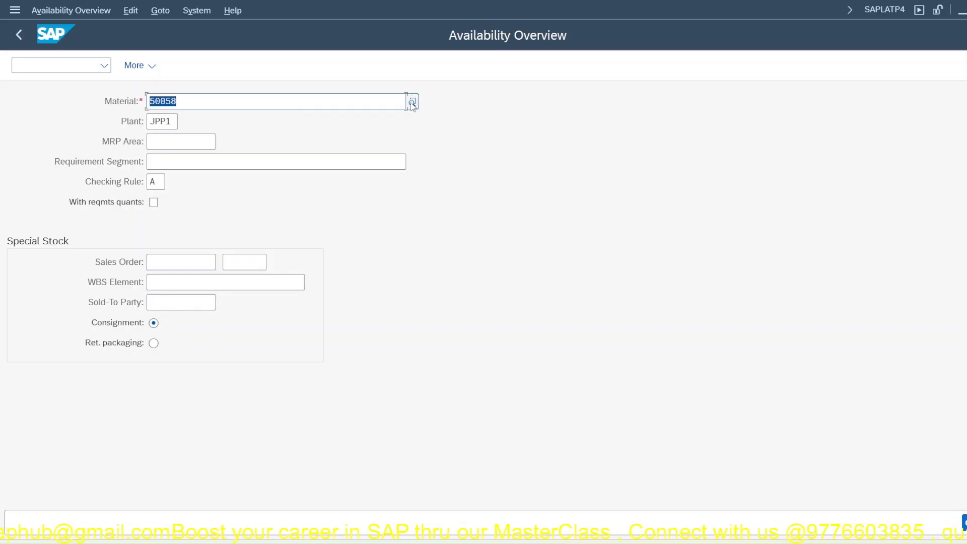
# Open Display Sales Documents and display a returns document picked from the order number entry history
pyautogui.click(55, 70)
pyautogui.write('/n')
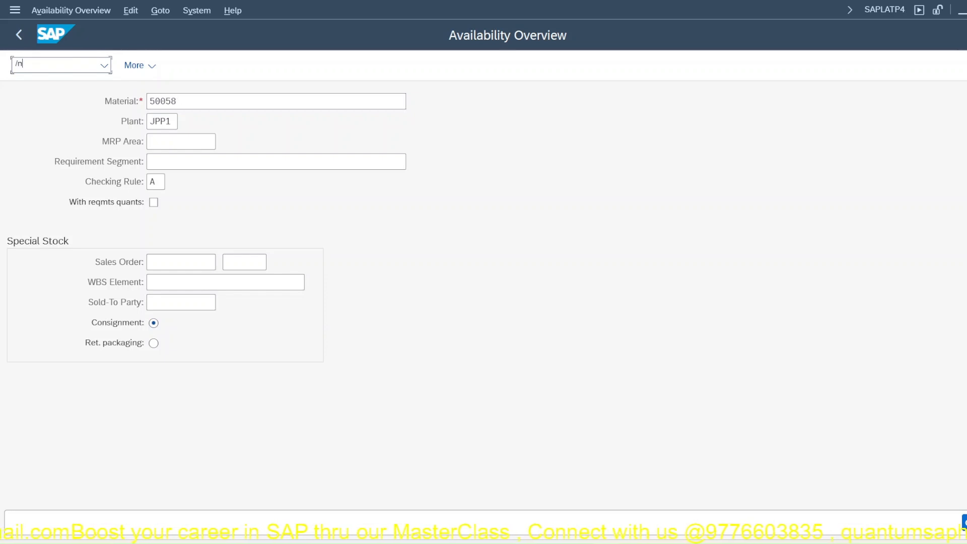
pyautogui.write('va0')
pyautogui.press('Return')
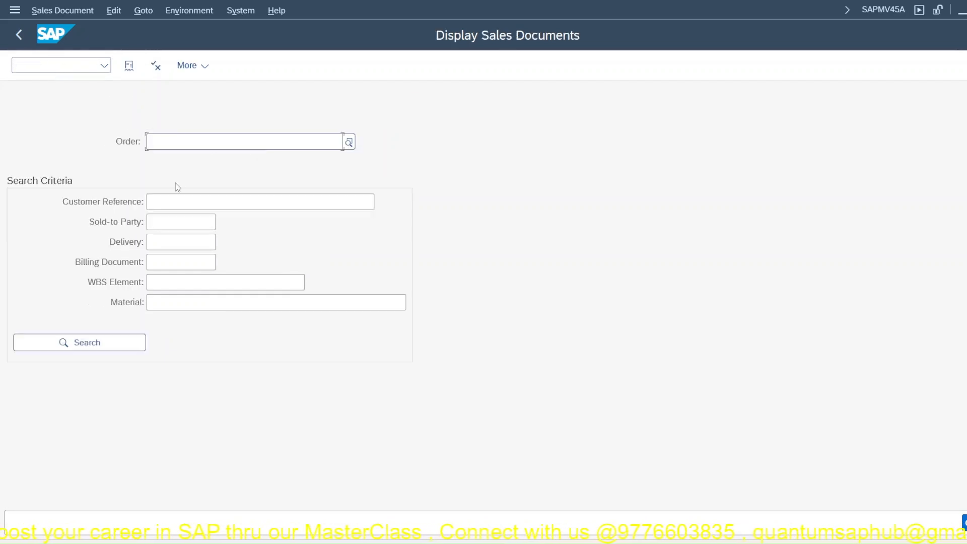
pyautogui.click(185, 142)
pyautogui.click(186, 159)
pyautogui.press('Return')
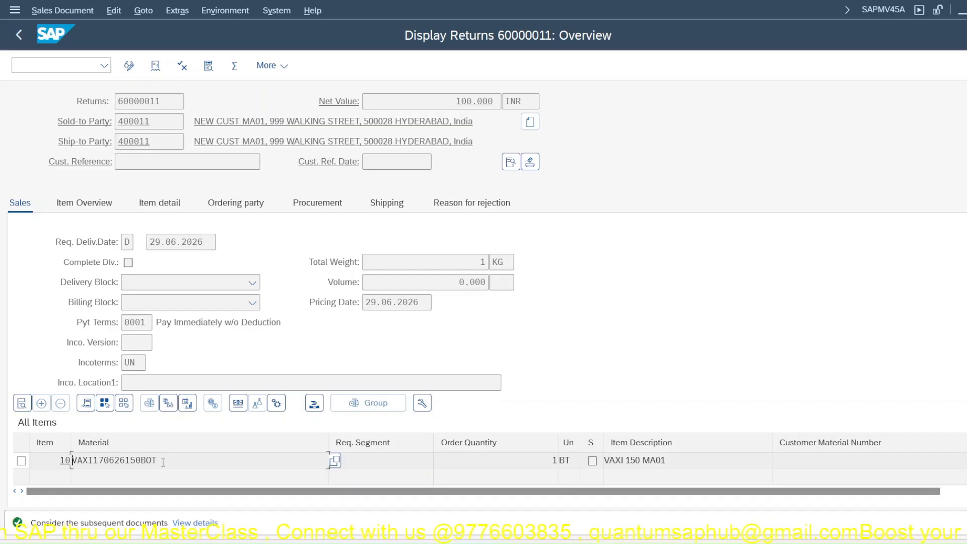
# Copy material VAXI170626150BOT from item 10 and examine the item's availability overview, including the full ATP situation
pyautogui.moveTo(164, 461); pyautogui.dragTo(17, 460)
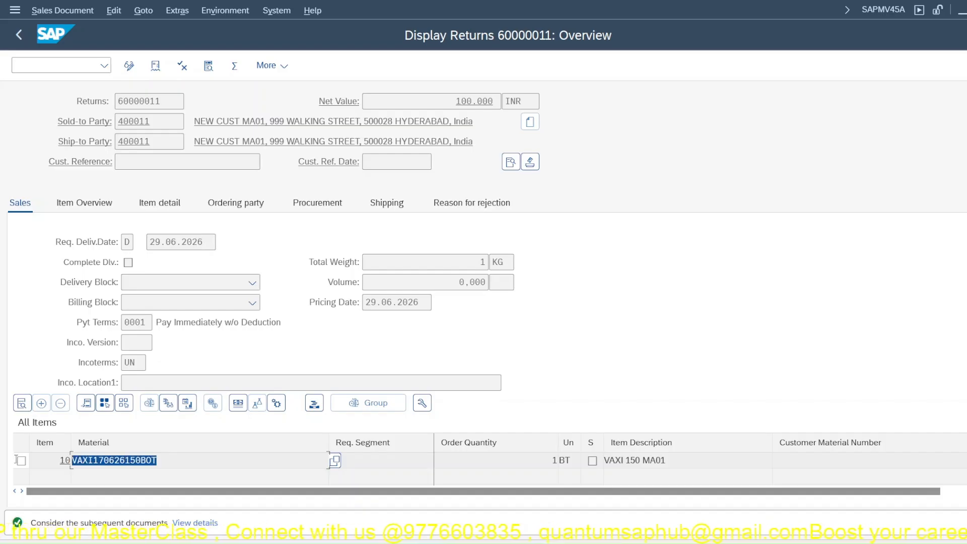
pyautogui.hotkey('ctrl', 'c')
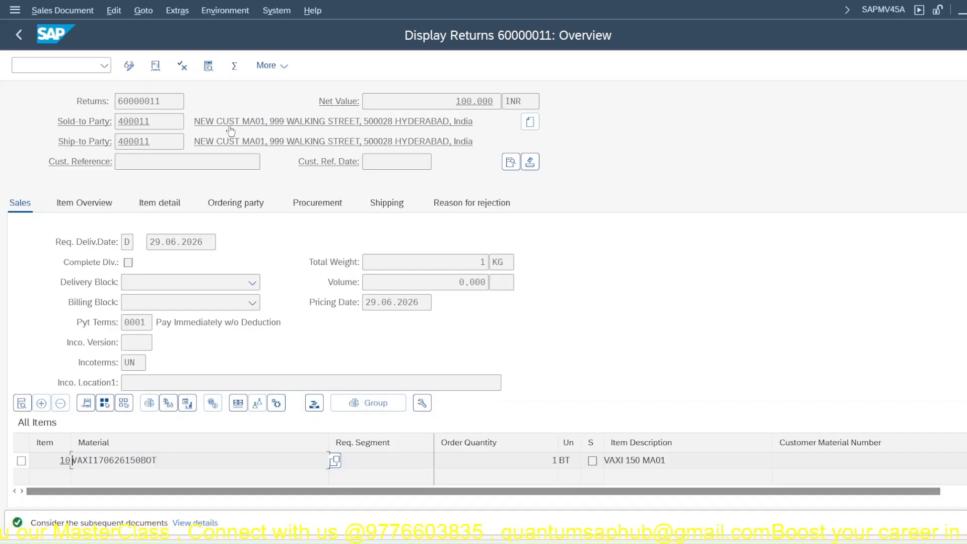
pyautogui.click(224, 12)
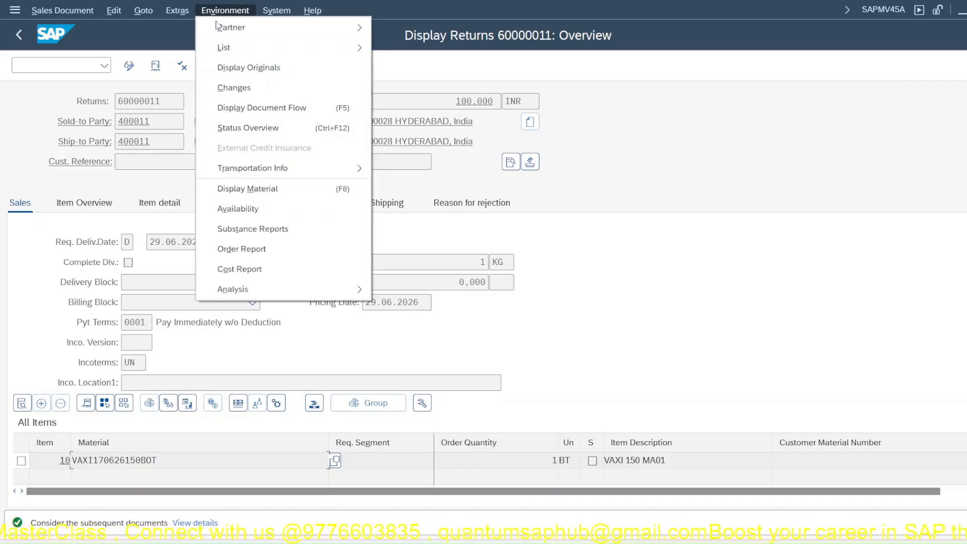
pyautogui.click(245, 208)
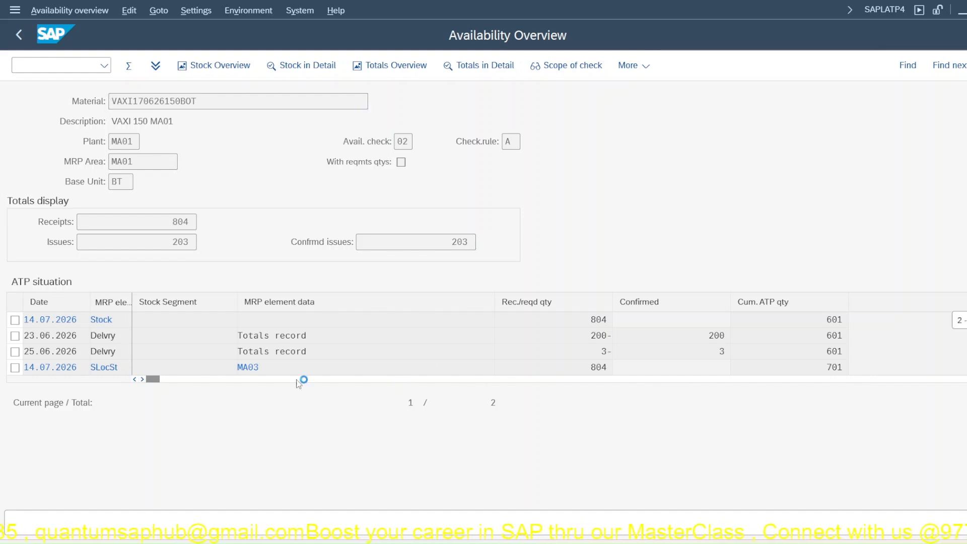
pyautogui.scroll(-1, 170, 348)
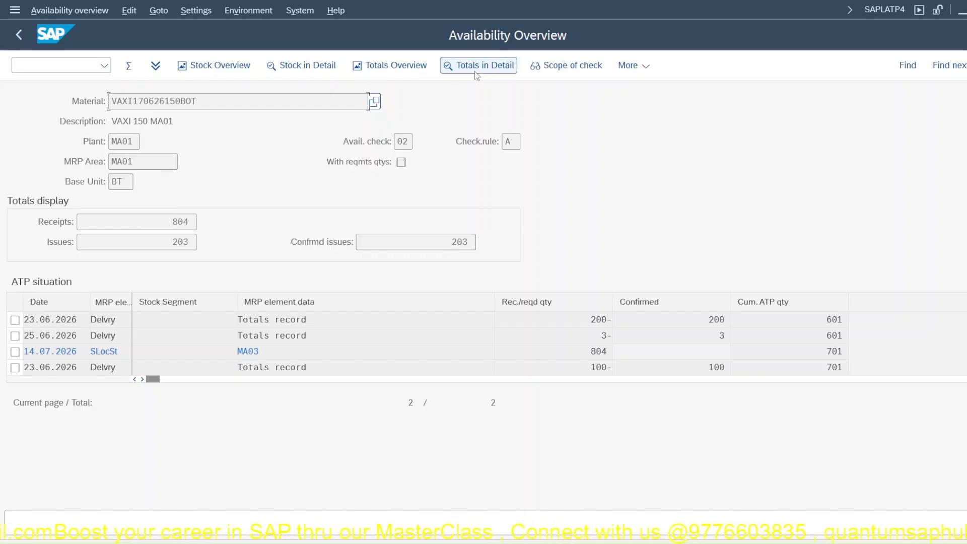
# Show the availability totals in detail and examine the delivery records, plant, MRP area, availability check and checking rule
pyautogui.click(488, 72)
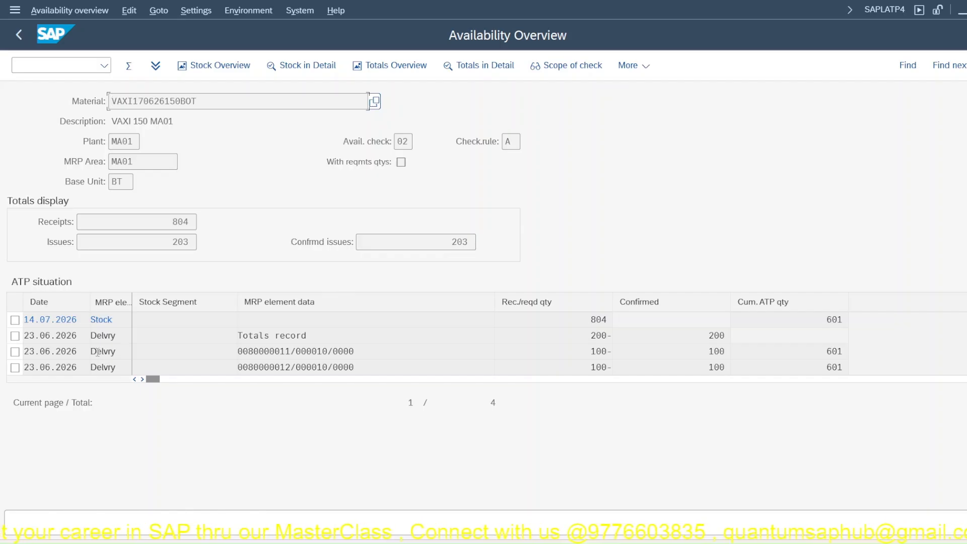
pyautogui.click(247, 351)
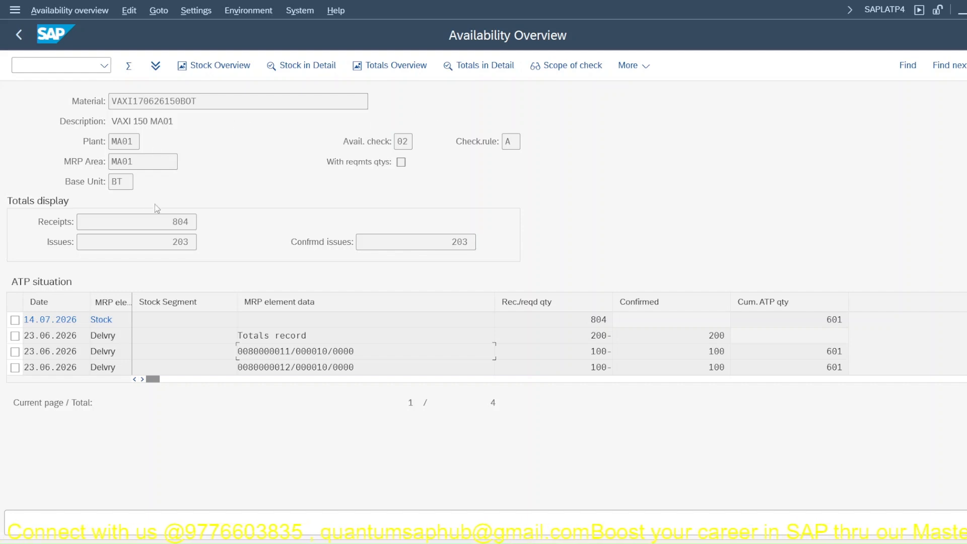
pyautogui.moveTo(112, 142); pyautogui.dragTo(128, 146)
pyautogui.click(127, 162)
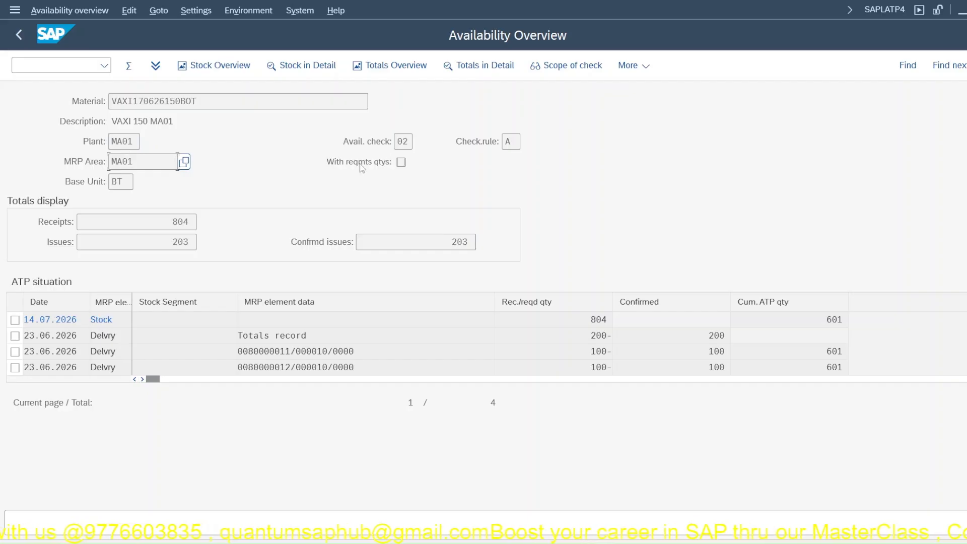
pyautogui.click(402, 141)
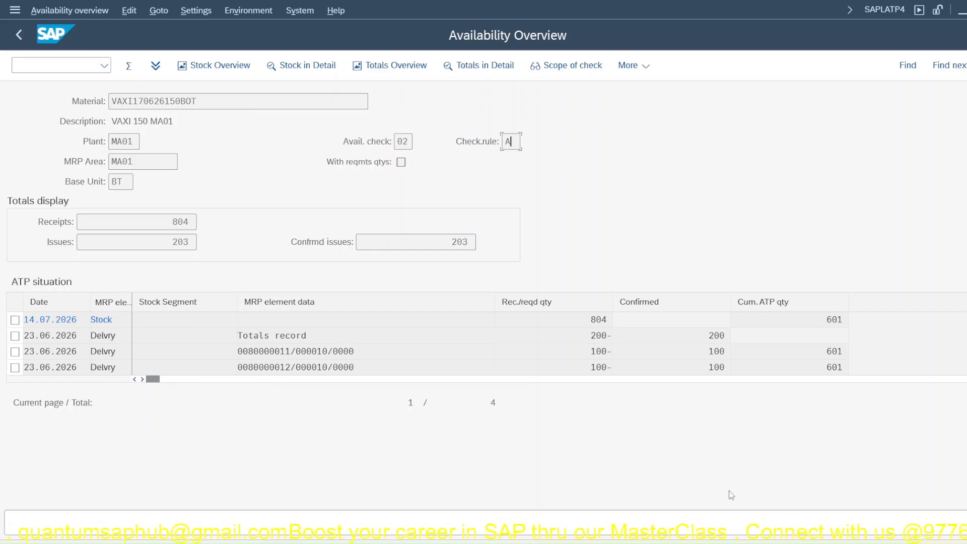
pyautogui.click(121, 352)
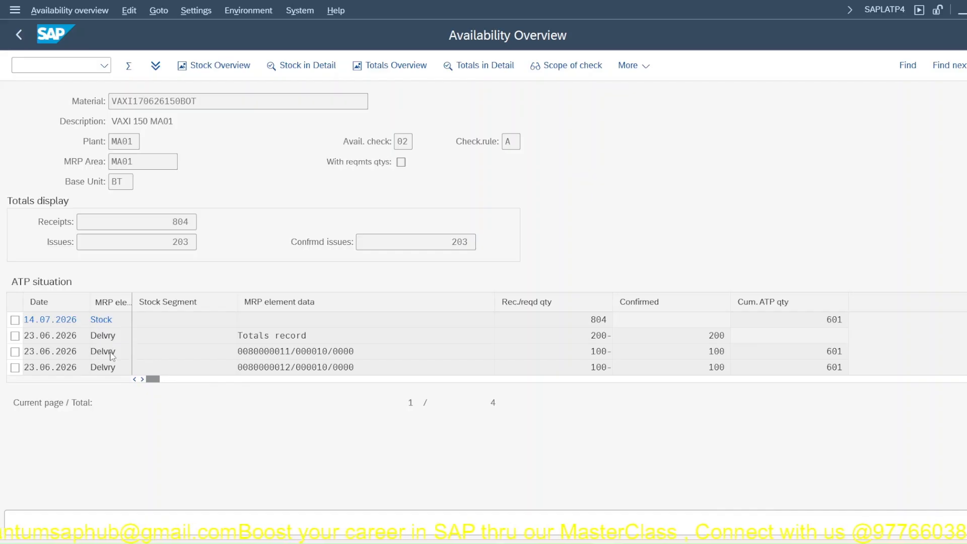
# Copy the delivery number from the first individual delivery record and open transaction VL03N in a new session
pyautogui.click(256, 352)
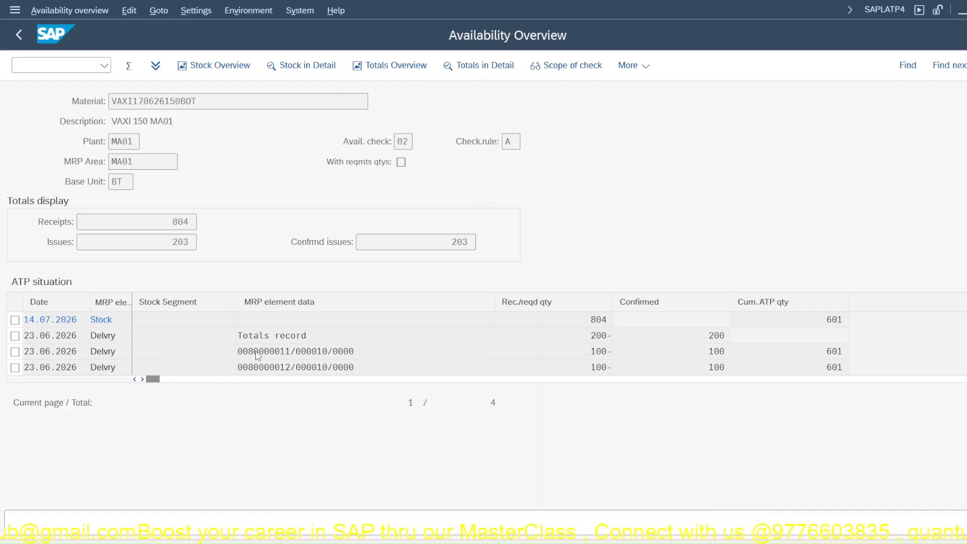
pyautogui.moveTo(289, 353); pyautogui.dragTo(225, 358)
pyautogui.click(292, 353)
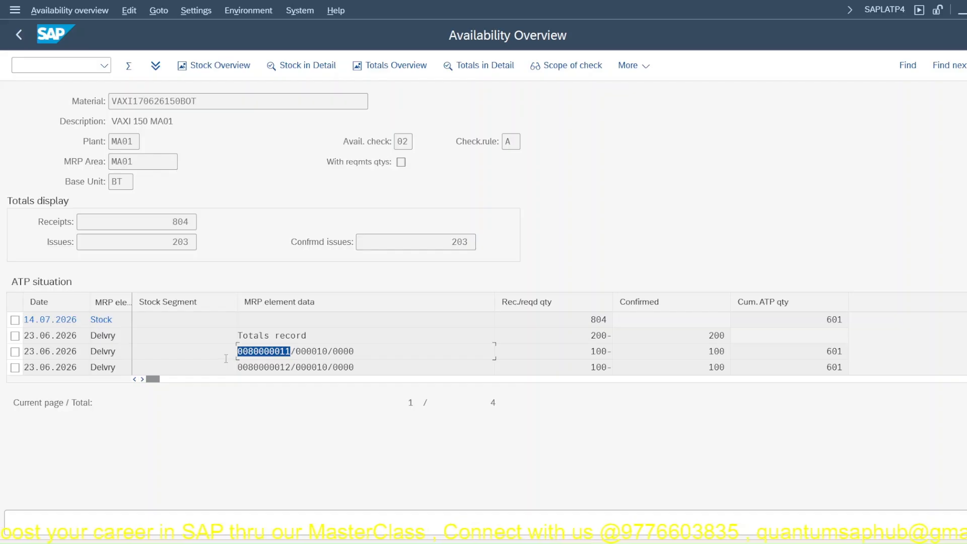
pyautogui.hotkey('ctrl', 'c')
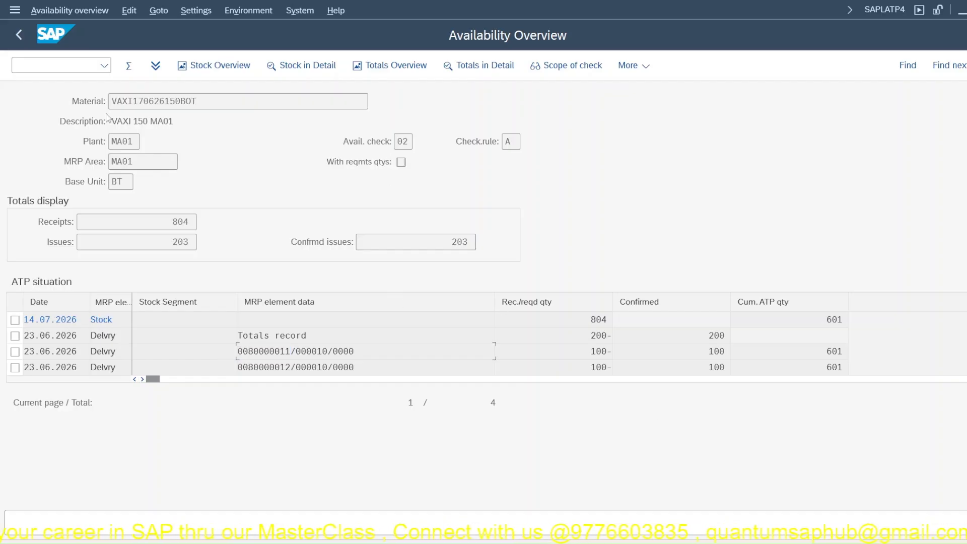
pyautogui.click(80, 70)
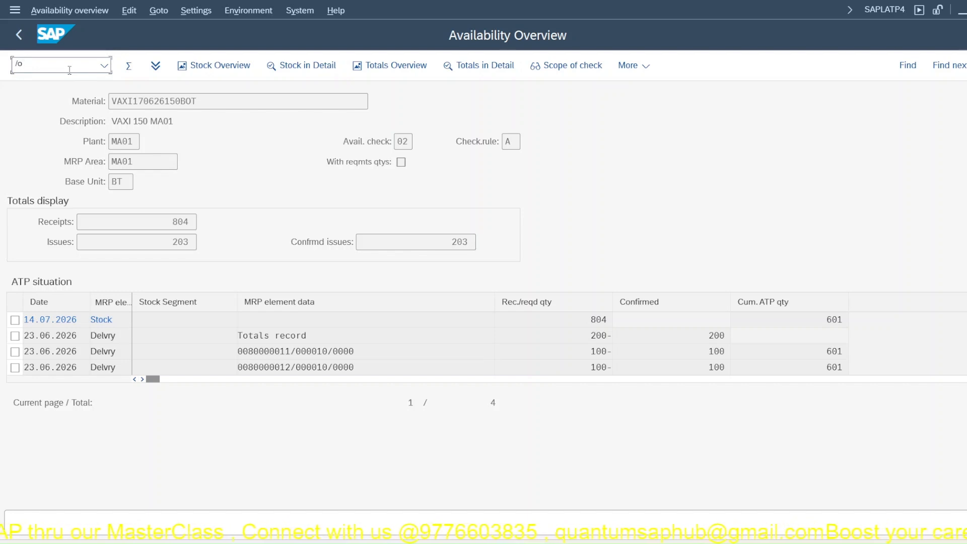
pyautogui.write('/ovl03n')
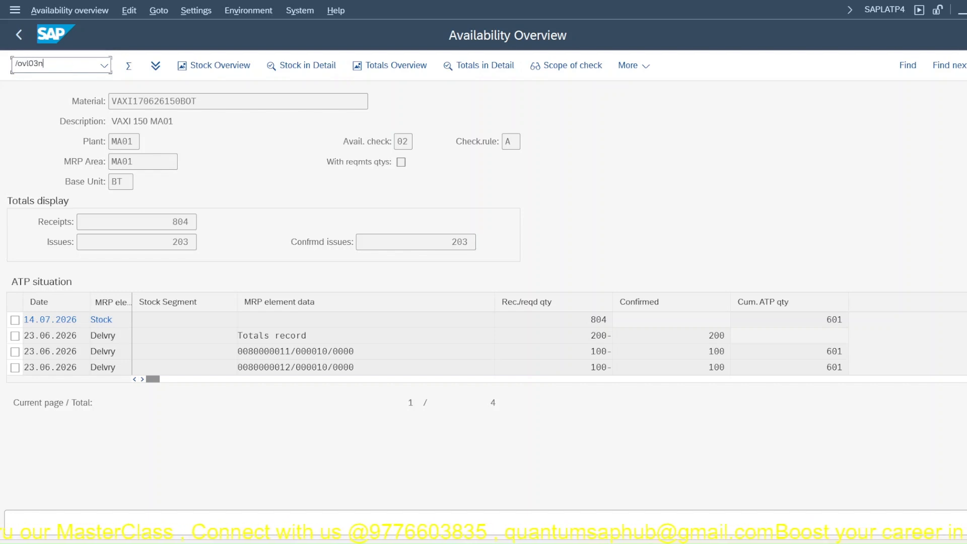
pyautogui.press('Return')
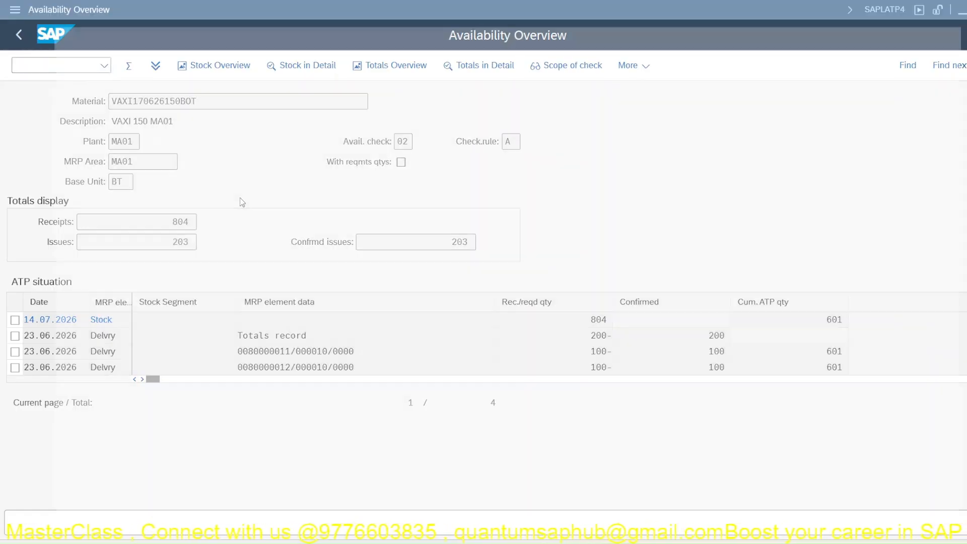
# Display the copied outbound delivery, check its status in the document flow, and leave the document flow
pyautogui.hotkey('ctrl', 'v')
pyautogui.press('Return')
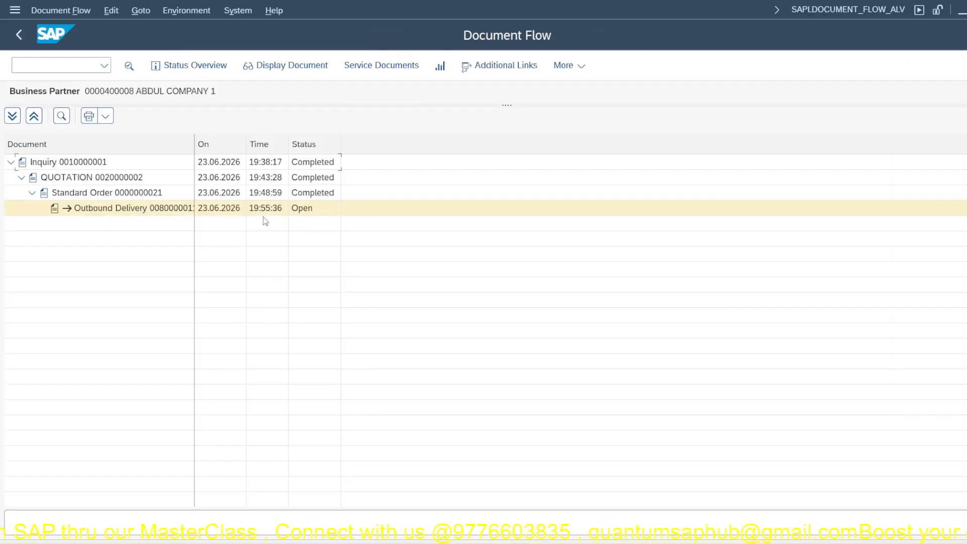
pyautogui.click(302, 208)
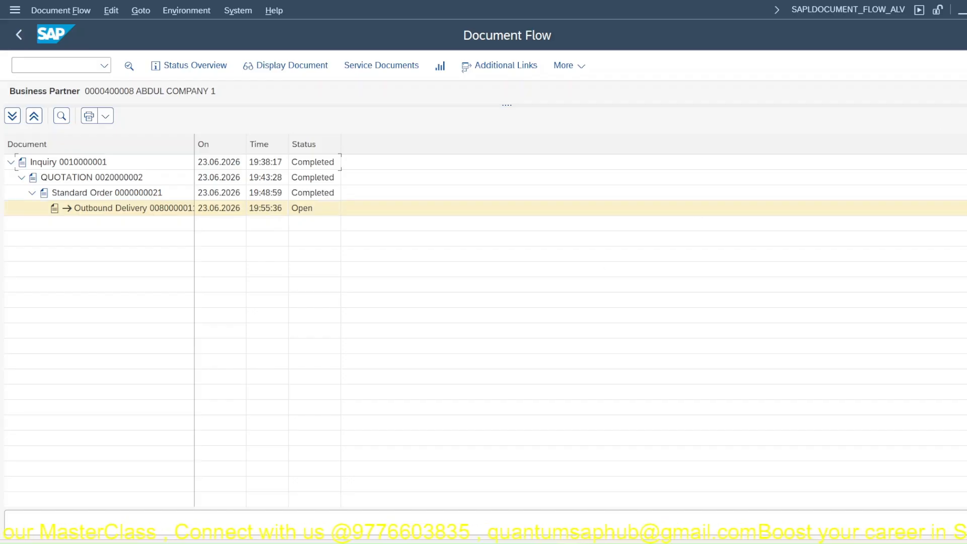
pyautogui.press('F3')
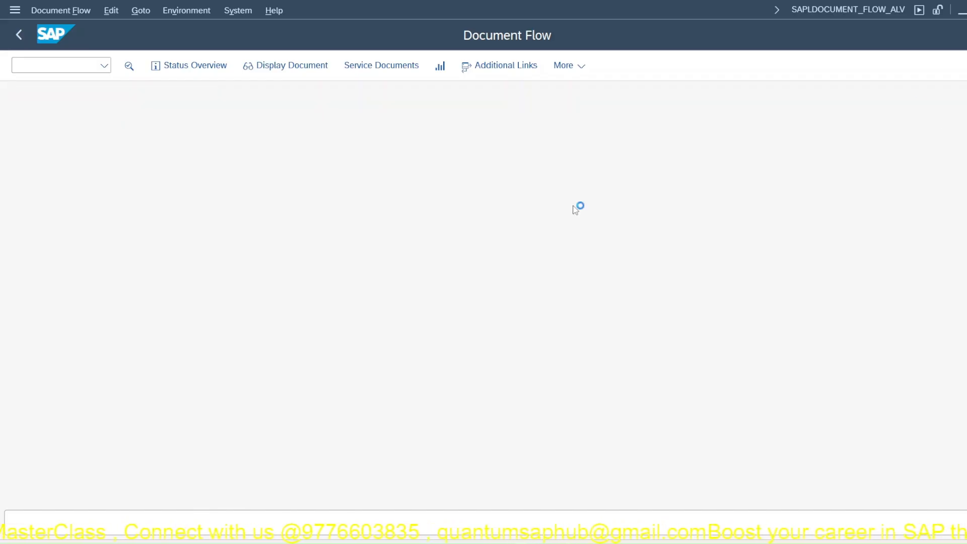